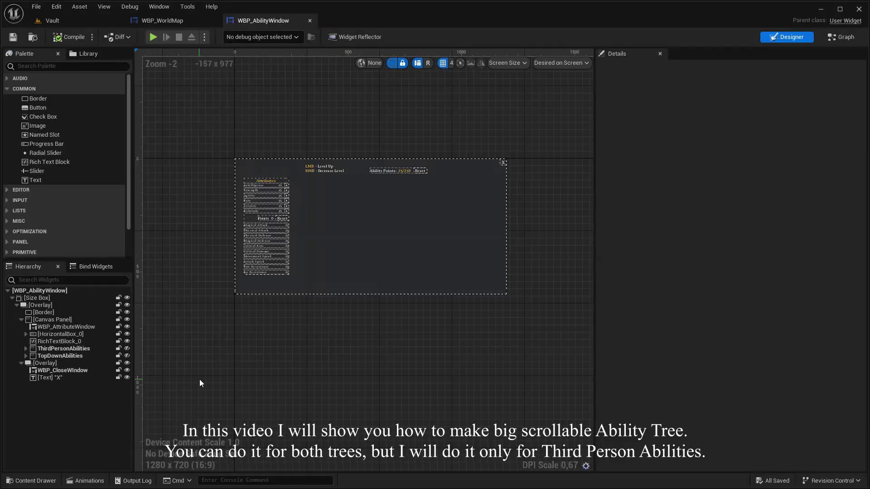
# - Hide TopDownAbilities and wrap ThirdPersonAbilities in a new Overlay
pyautogui.click(127, 356)
pyautogui.click(126, 356)
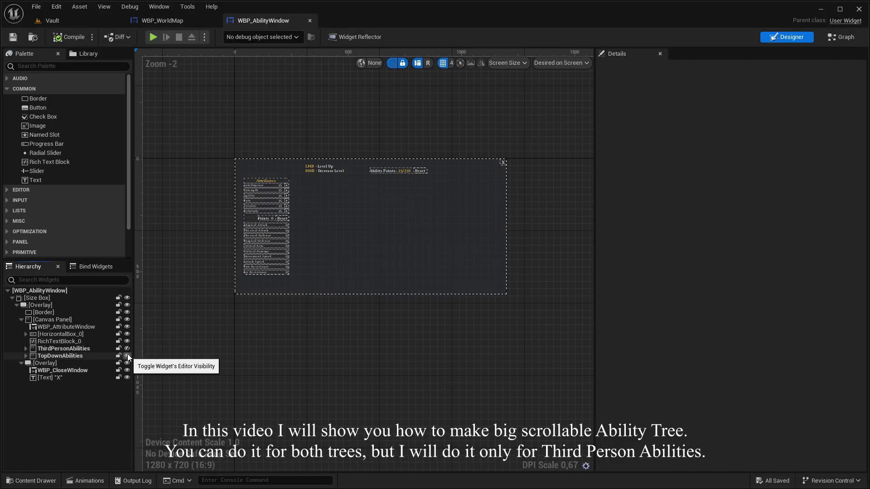
pyautogui.click(126, 348)
pyautogui.click(82, 349)
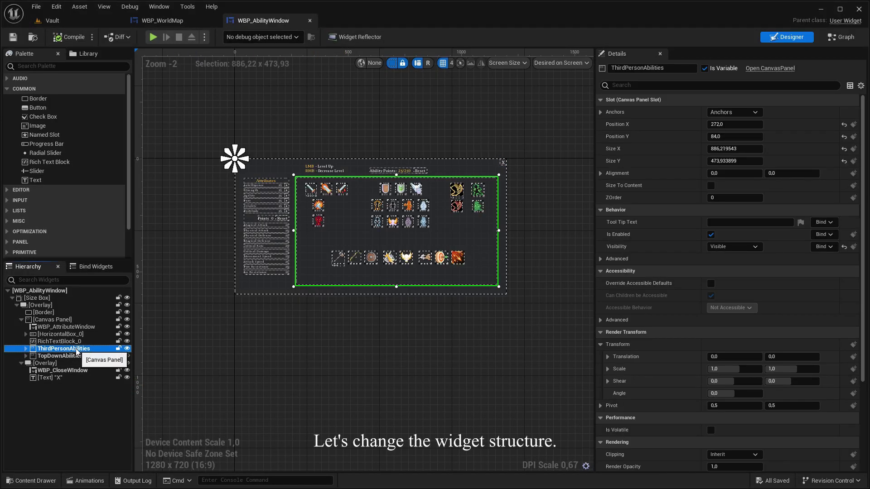
pyautogui.rightClick(78, 350)
pyautogui.moveTo(124, 305)
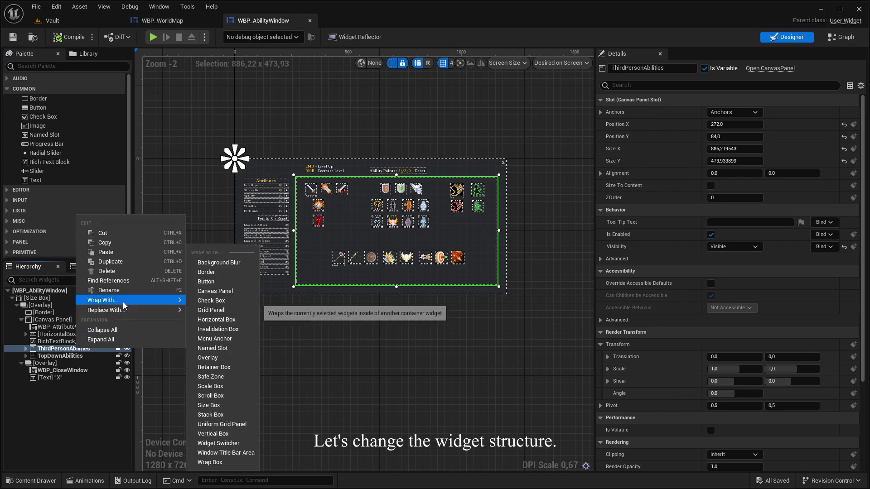
pyautogui.click(208, 357)
# - Paste a copy of the window's Border into the Overlay, placed above ThirdPersonAbilities
pyautogui.click(44, 312)
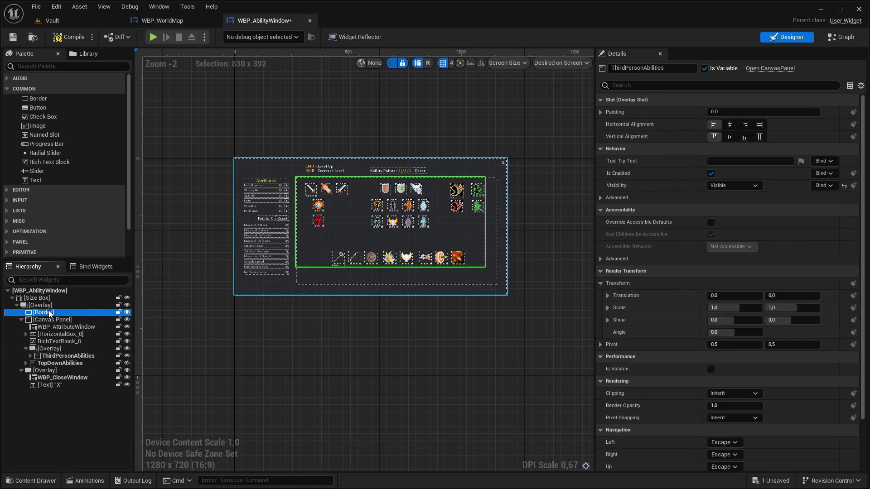
pyautogui.click(50, 349)
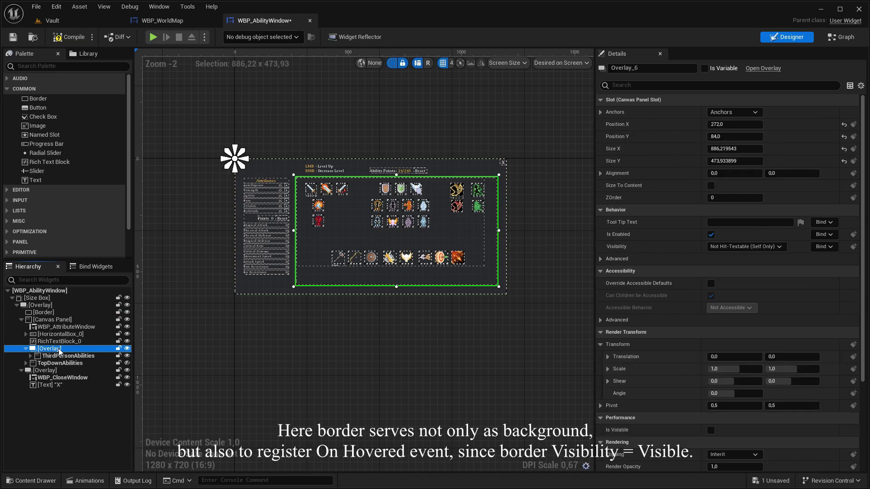
pyautogui.hotkey('ctrl', 'v')
pyautogui.moveTo(61, 366); pyautogui.dragTo(61, 357)
# - Wrap the Overlay in a Size Box, and that Size Box in a new Canvas Panel
pyautogui.click(58, 350)
pyautogui.rightClick(58, 353)
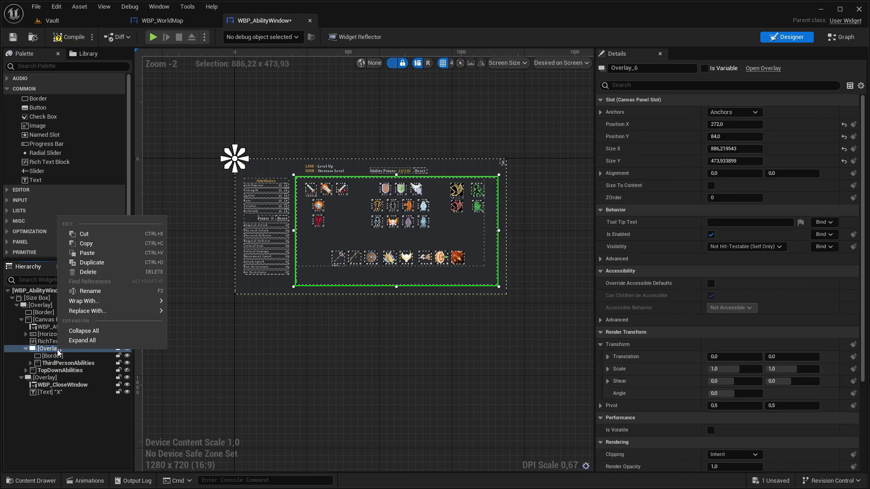
pyautogui.moveTo(114, 302)
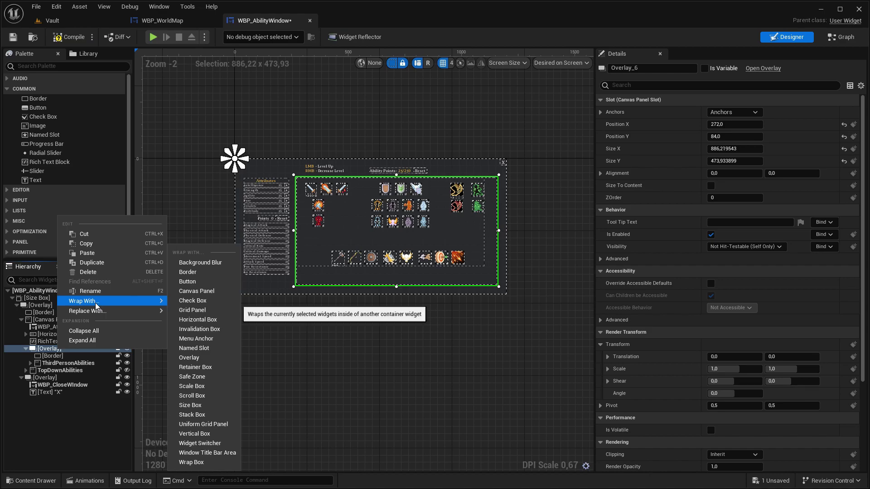
pyautogui.click(192, 405)
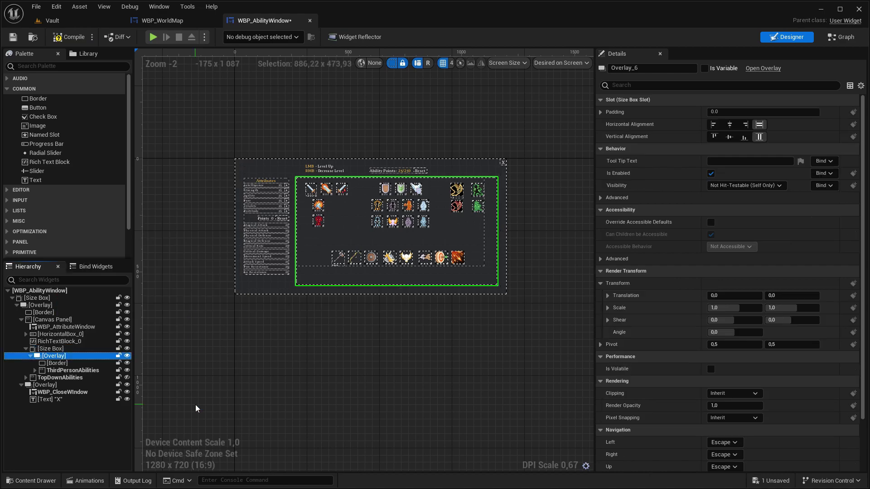
pyautogui.click(66, 349)
pyautogui.rightClick(66, 349)
pyautogui.moveTo(101, 301)
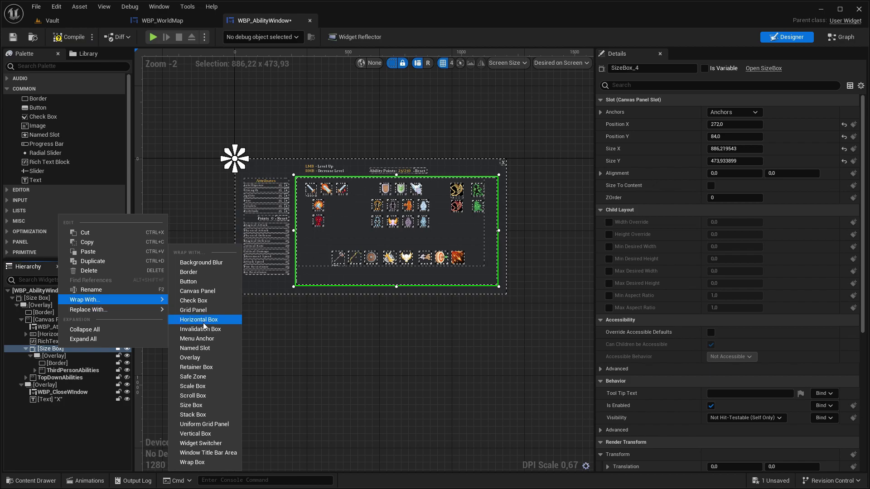
pyautogui.click(199, 291)
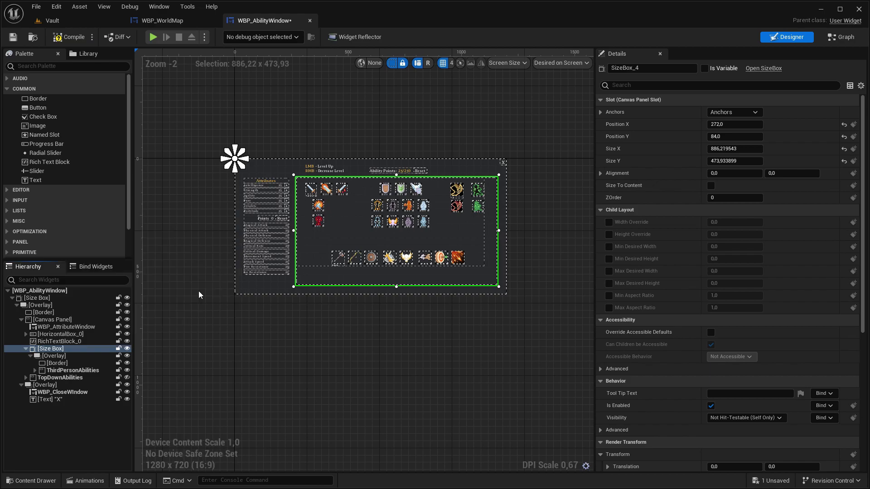
pyautogui.click(75, 349)
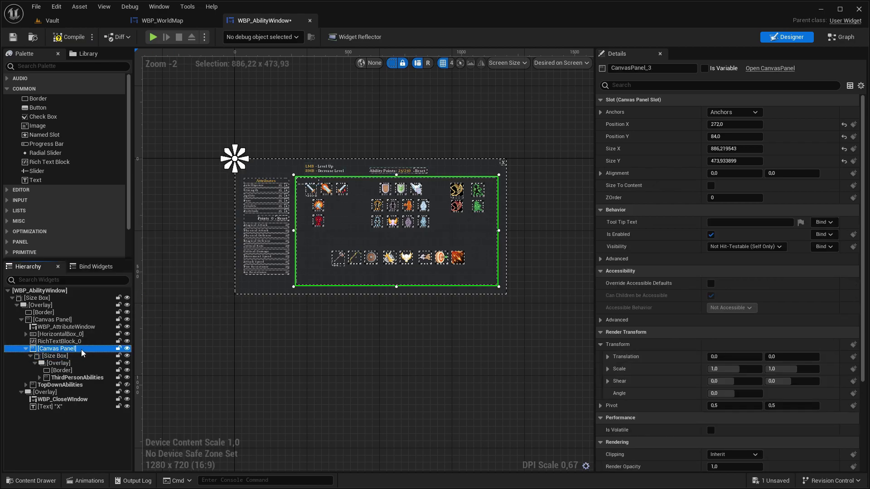
# - Rename the Canvas Panel to AbilityTreeViewPanel and make it a variable
pyautogui.doubleClick(75, 349)
pyautogui.write('AbilityTreeViewPanel')
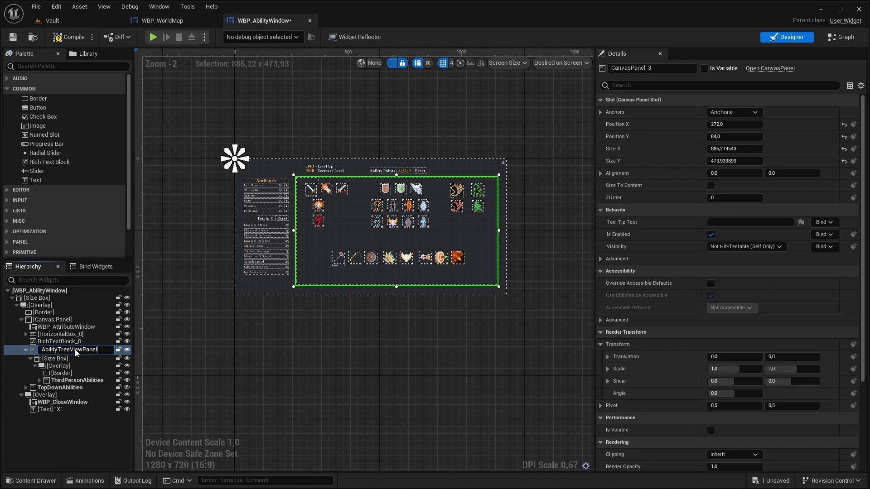
pyautogui.press('Return')
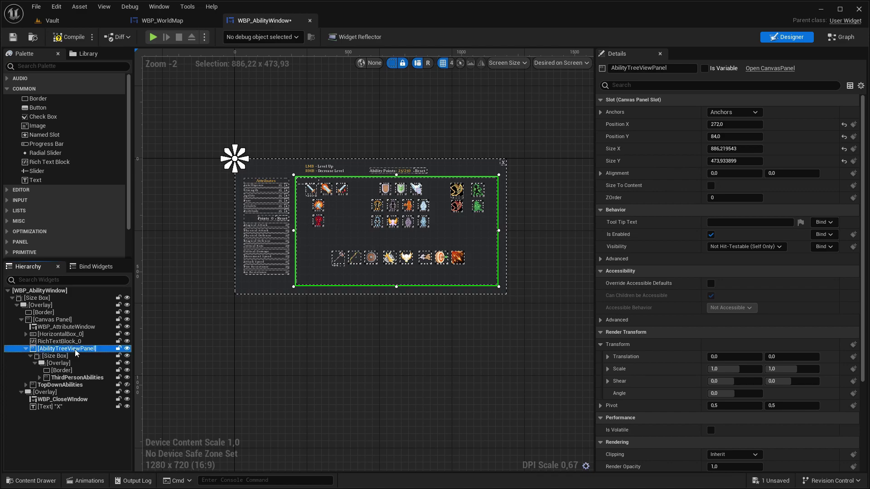
pyautogui.click(704, 69)
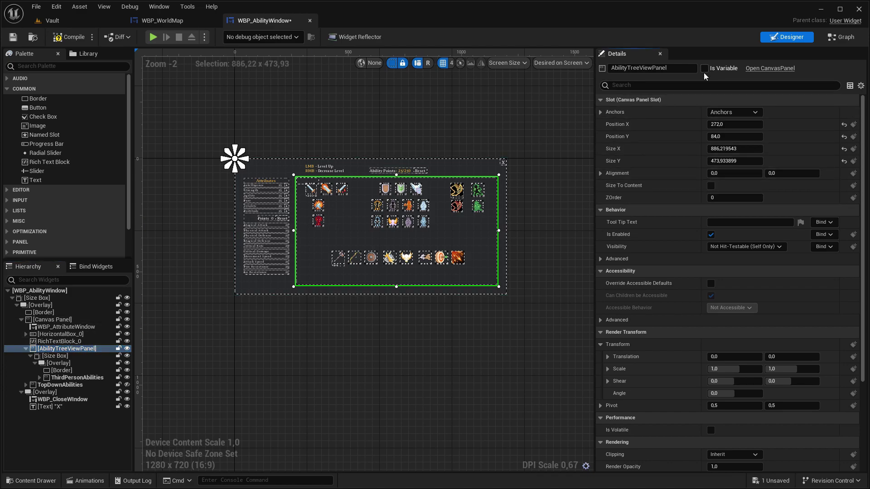
# - Rename the Size Box to ThirdPersonAbilitiesSizeBox
pyautogui.click(67, 356)
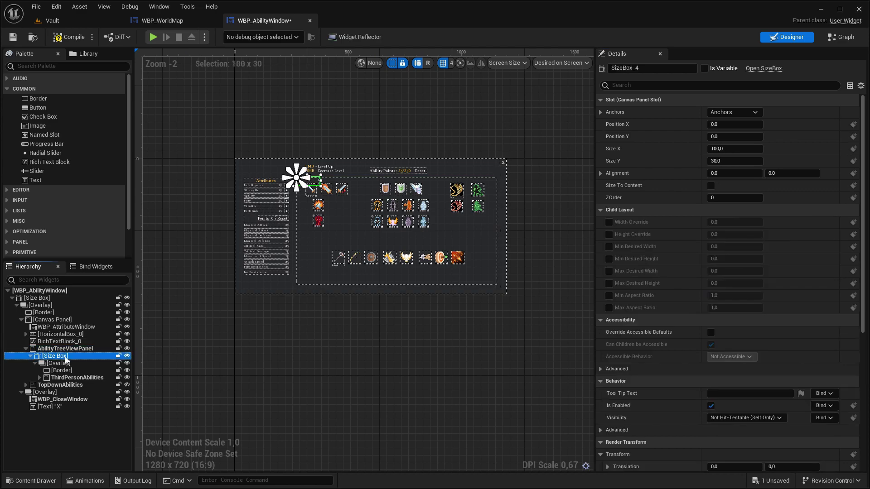
pyautogui.click(65, 357)
pyautogui.write('Abil')
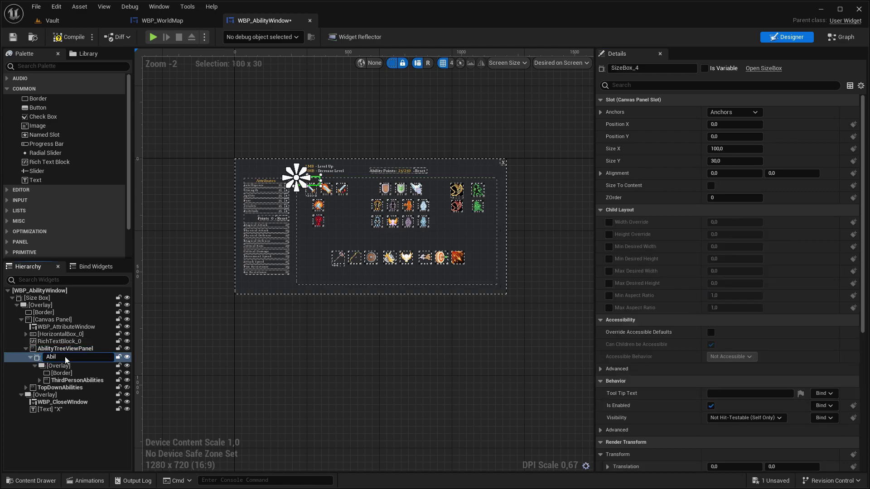
pyautogui.press('BackSpace')
pyautogui.press('BackSpace')
pyautogui.press('BackSpace')
pyautogui.write('t')
pyautogui.press('Return')
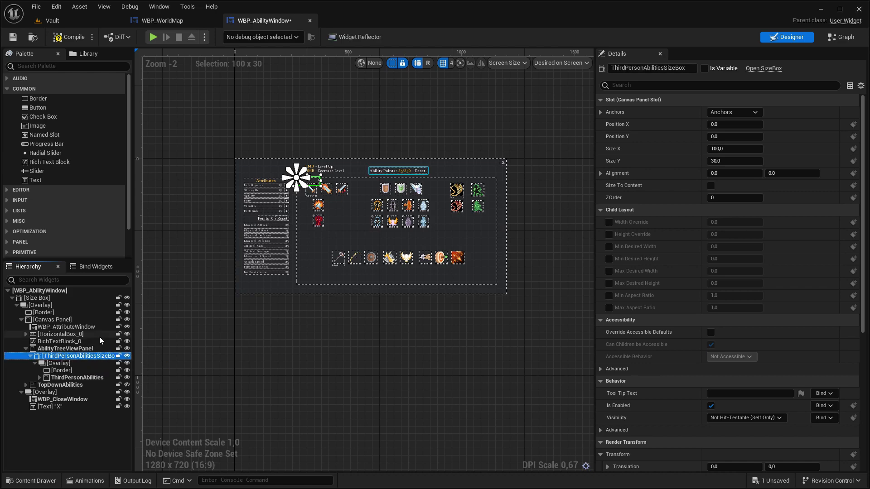
# - Make ThirdPersonAbilitiesSizeBox a variable, centre-anchored at position 0,0 and sized to content
pyautogui.click(705, 68)
pyautogui.click(752, 112)
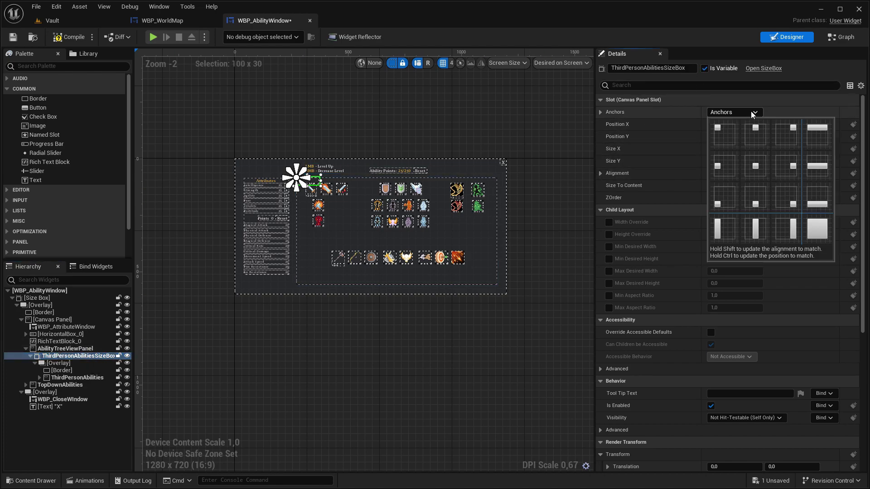
pyautogui.click(758, 175)
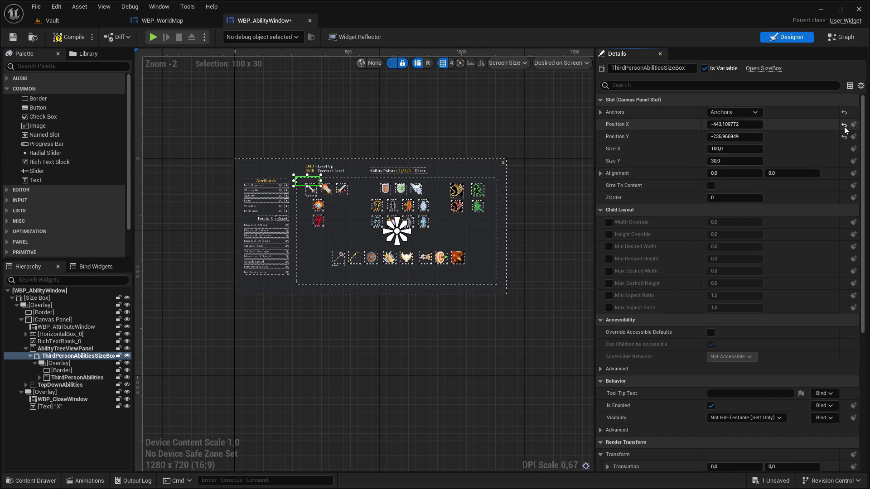
pyautogui.click(845, 127)
pyautogui.click(711, 186)
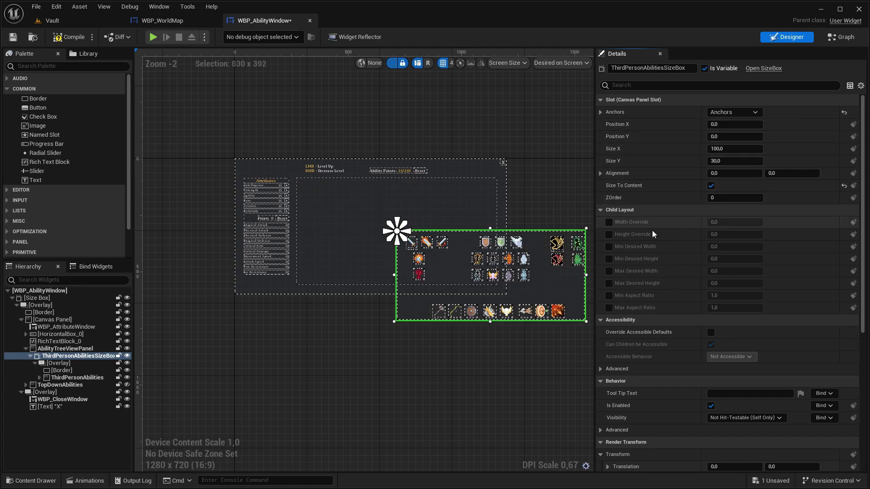
# - Give the size box width and height overrides of 1000
pyautogui.click(609, 222)
pyautogui.click(609, 234)
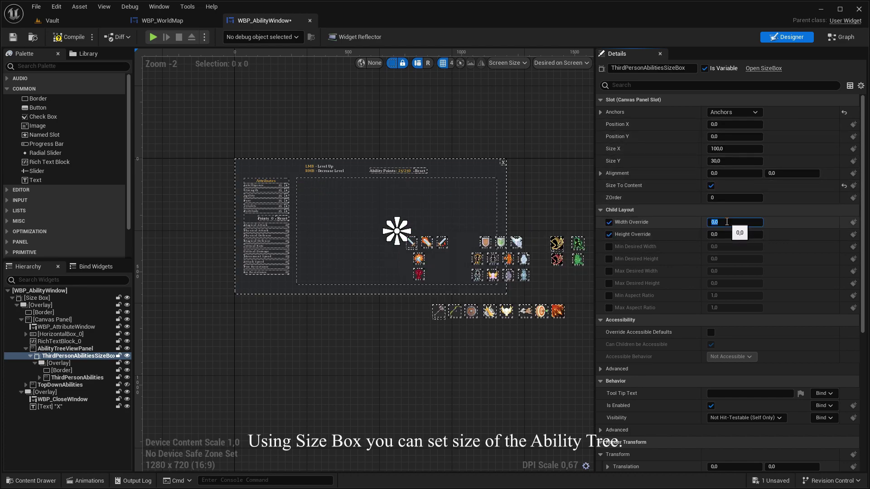
pyautogui.click(735, 222)
pyautogui.write('100')
pyautogui.press('Return')
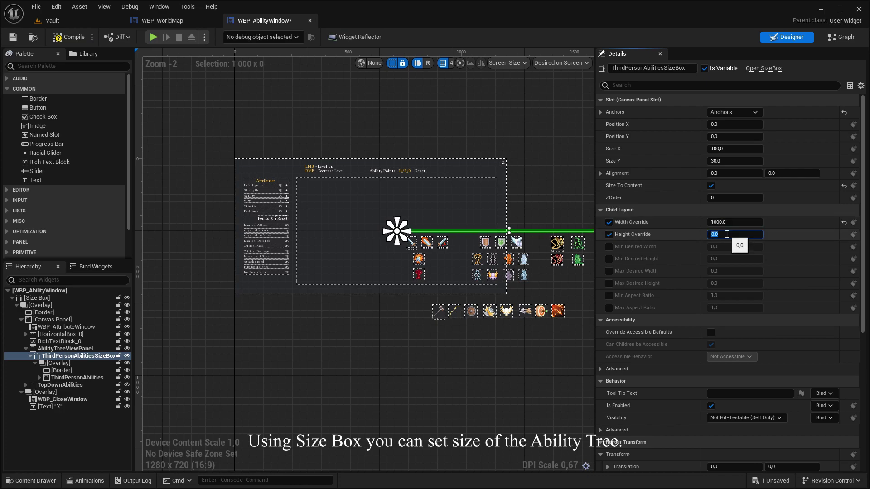
pyautogui.write('1000')
pyautogui.press('Return')
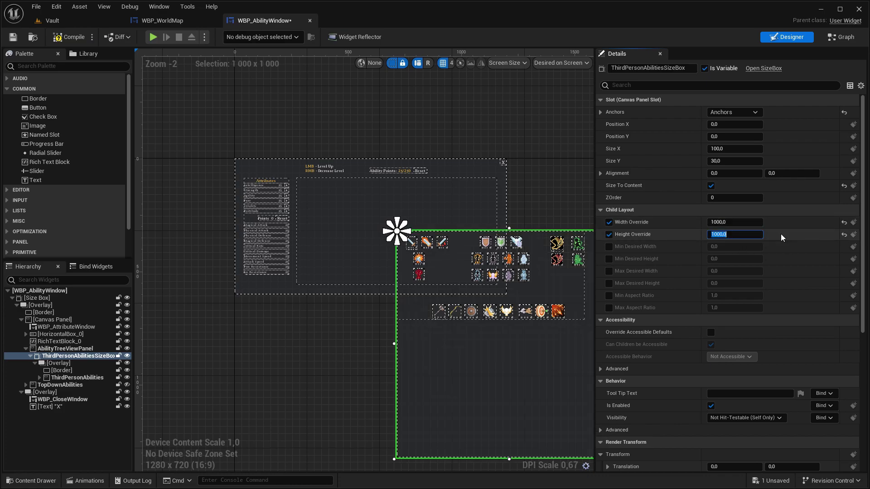
# - Set the size box alignment to 0.5, 0.5
pyautogui.click(739, 174)
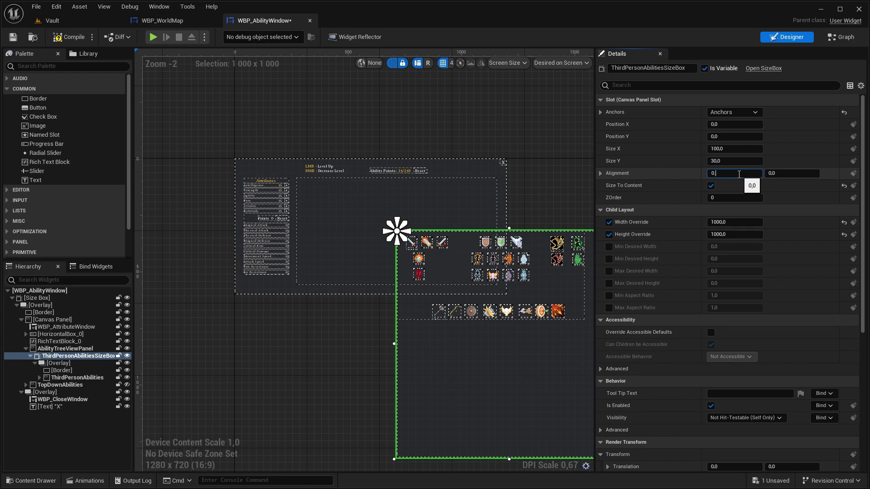
pyautogui.write(',5')
pyautogui.press('Return')
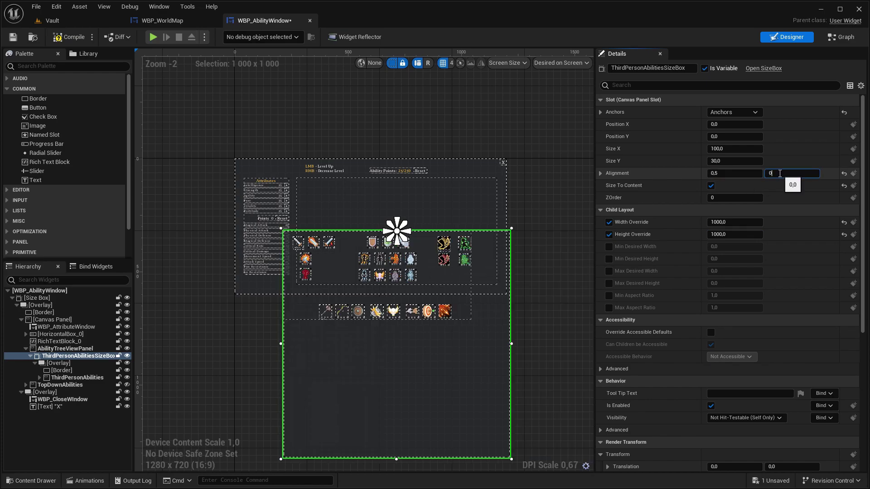
pyautogui.write(',5')
pyautogui.press('Return')
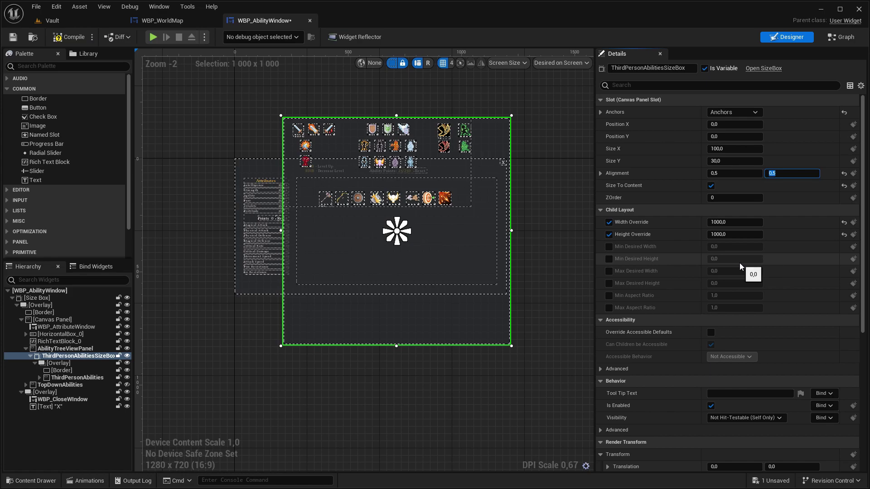
pyautogui.click(93, 349)
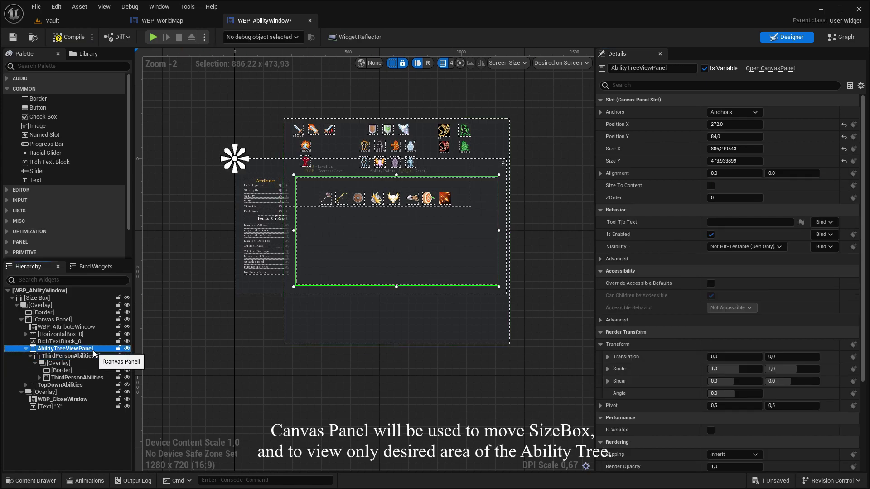
# - Set AbilityTreeViewPanel's clipping to Clip to Bounds
pyautogui.scroll(-3, 743, 353)
pyautogui.scroll(-1, 744, 353)
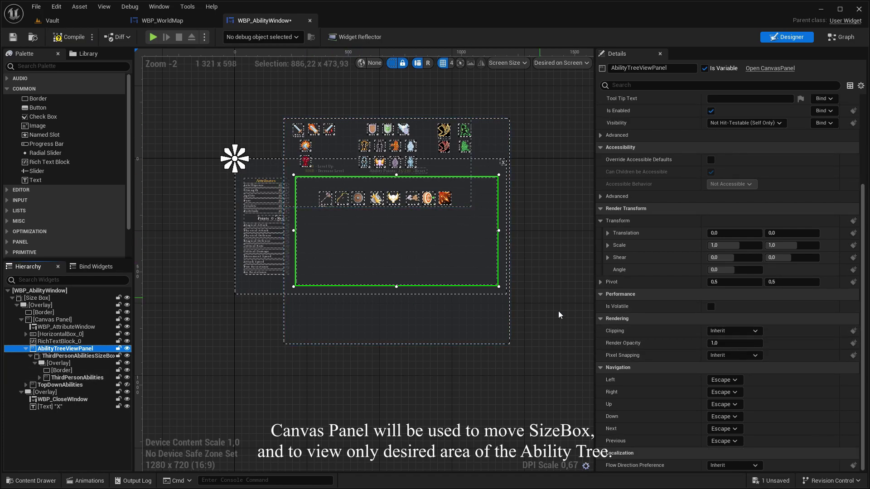
pyautogui.click(734, 332)
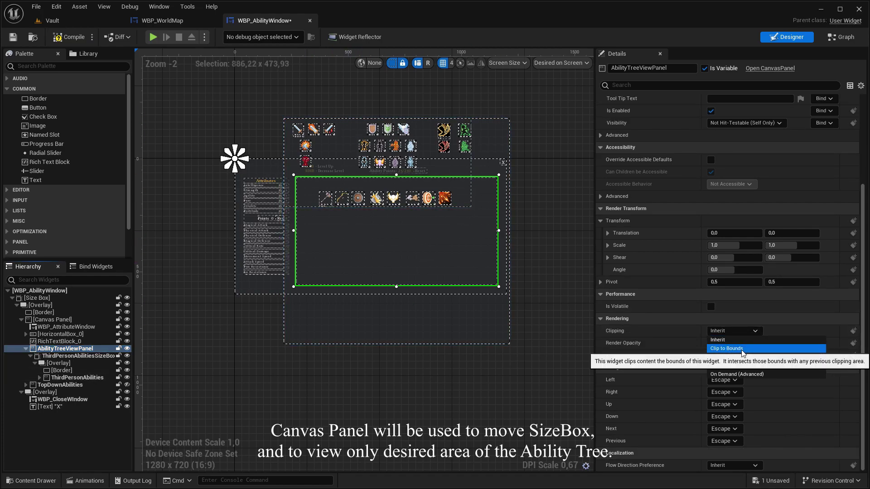
pyautogui.click(742, 350)
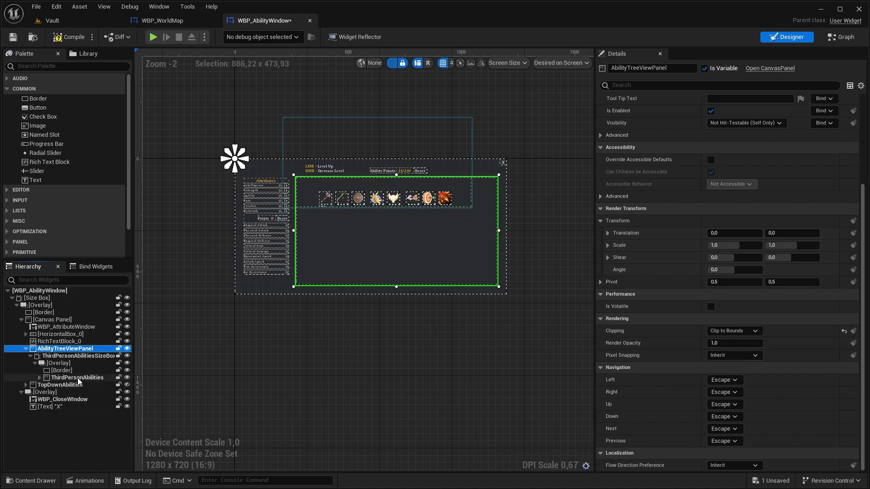
# - Set ThirdPersonAbilities to fill horizontally and vertically within its Overlay
pyautogui.click(58, 363)
pyautogui.click(70, 371)
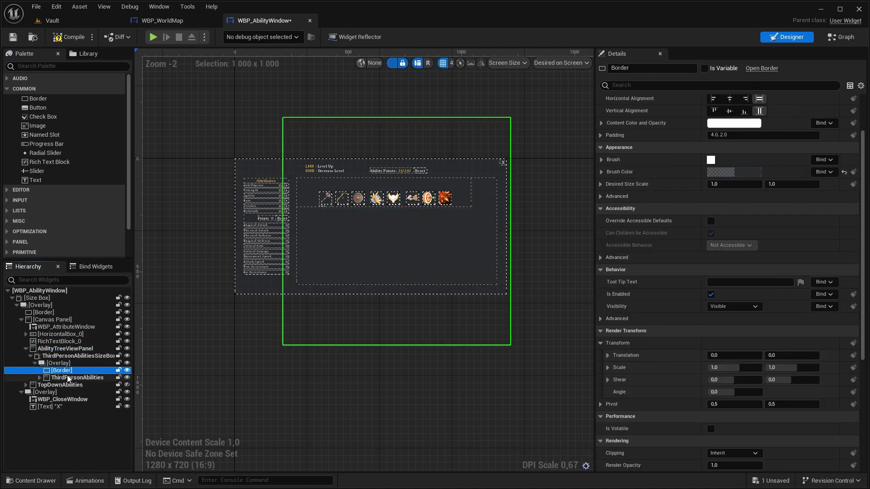
pyautogui.click(72, 378)
pyautogui.scroll(3, 761, 164)
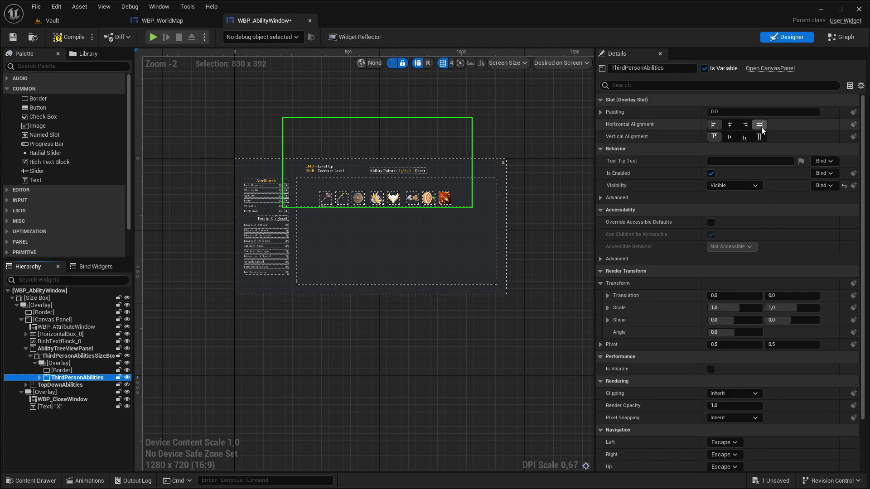
pyautogui.click(760, 124)
pyautogui.click(760, 137)
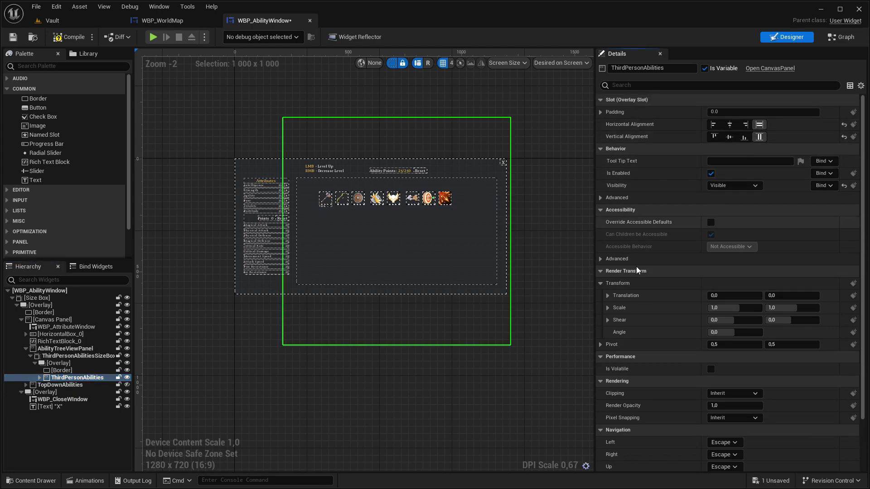
pyautogui.click(367, 378)
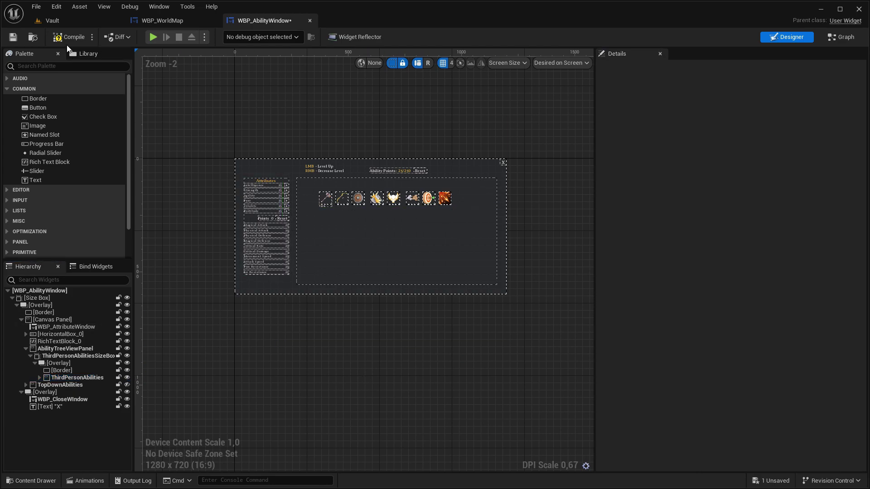
# - Save WBP_AbilityWindow and copy GetMaxMapPosition_X from WBP_WorldMap's graph
pyautogui.click(13, 38)
pyautogui.scroll(-1, 379, 353)
pyautogui.click(189, 22)
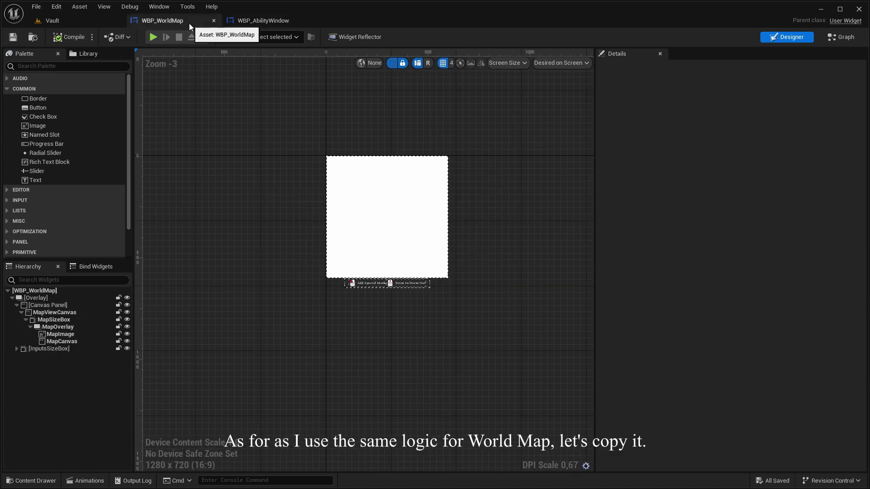
pyautogui.click(846, 38)
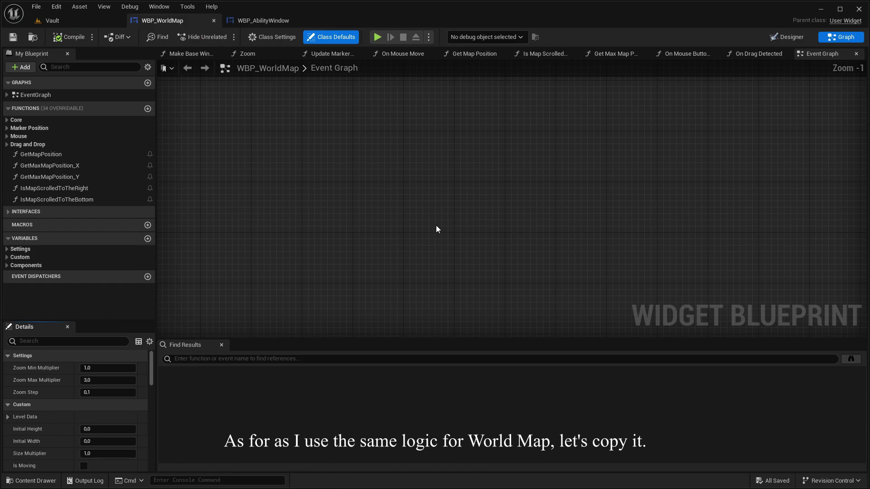
pyautogui.click(86, 168)
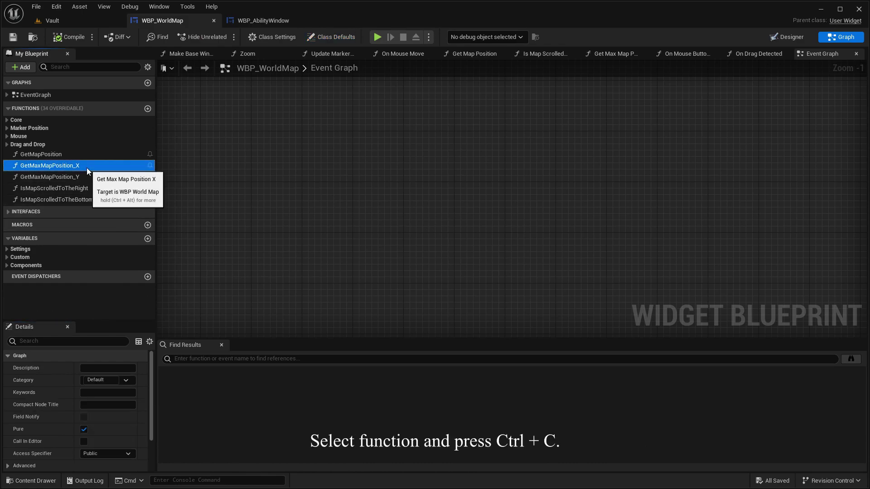
pyautogui.hotkey('ctrl', 'c')
# - Paste it into WBP_AbilityWindow, swap in AbilityTreeViewPanel and ThirdPersonAbilitiesSizeBox, and save
pyautogui.click(260, 22)
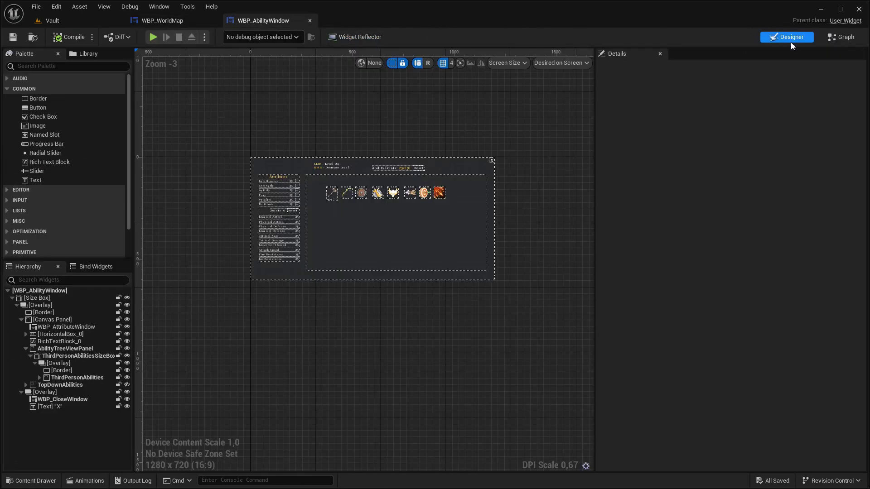
pyautogui.click(831, 37)
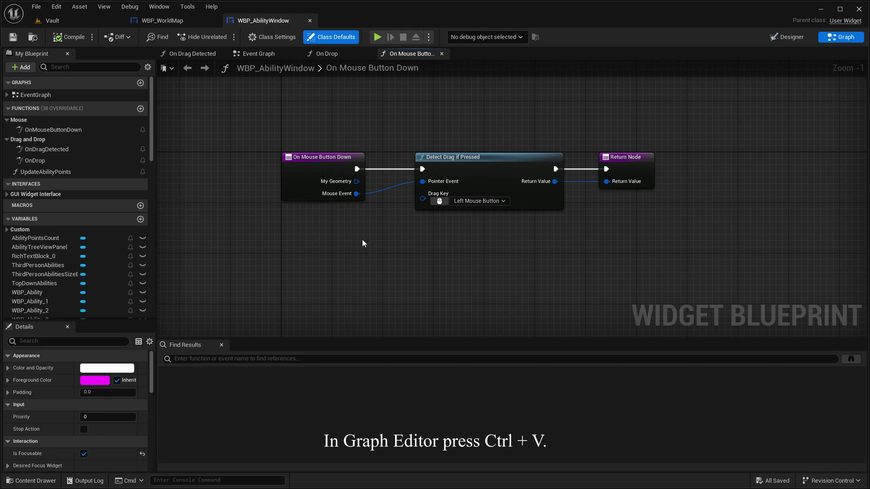
pyautogui.hotkey('ctrl', 'v')
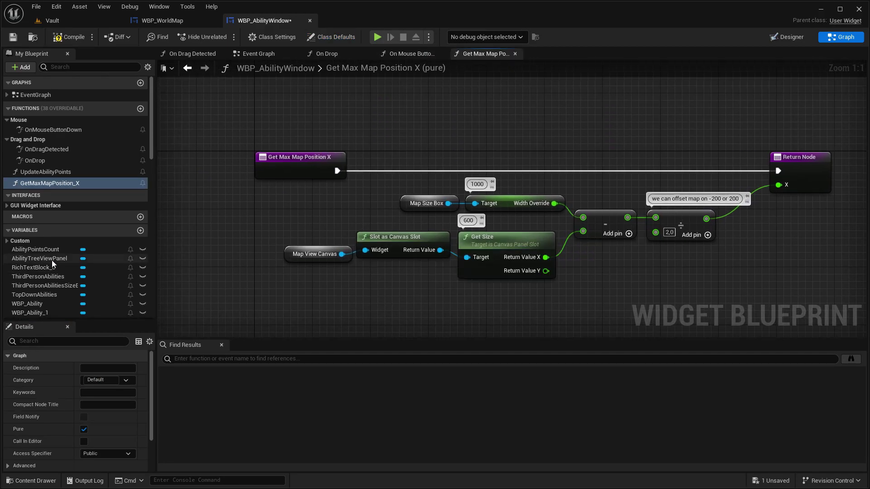
pyautogui.scroll(-1, 59, 262)
pyautogui.moveTo(52, 244)
pyautogui.mouseDown()
pyautogui.moveTo(164, 279)
pyautogui.moveTo(282, 253)
pyautogui.mouseUp()
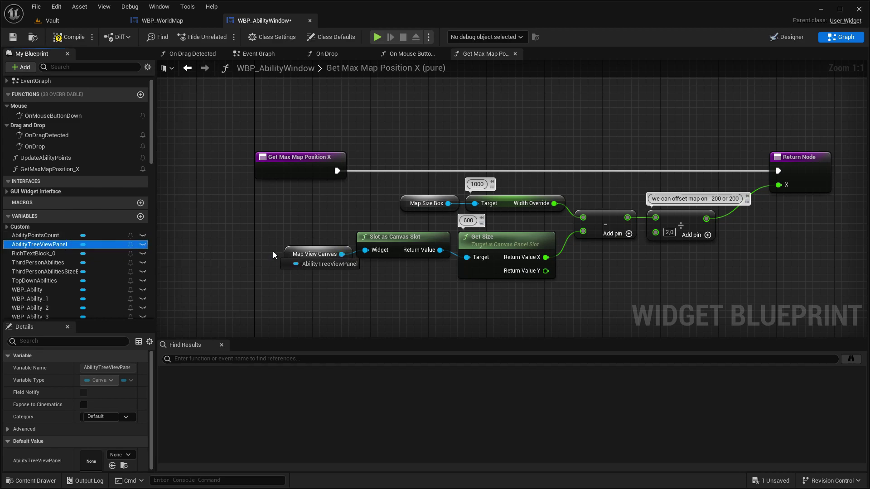
pyautogui.moveTo(53, 239)
pyautogui.mouseDown()
pyautogui.moveTo(291, 256)
pyautogui.moveTo(272, 263)
pyautogui.mouseUp()
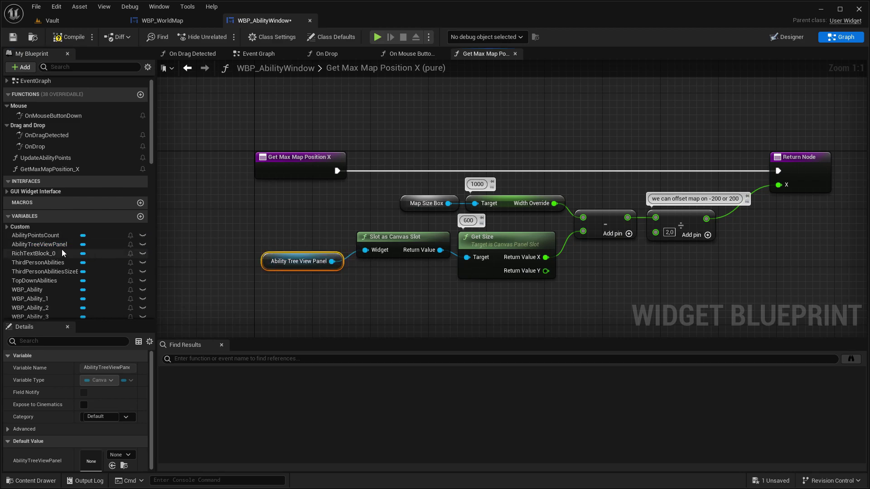
pyautogui.moveTo(65, 271)
pyautogui.mouseDown()
pyautogui.moveTo(404, 206)
pyautogui.moveTo(360, 206)
pyautogui.mouseUp()
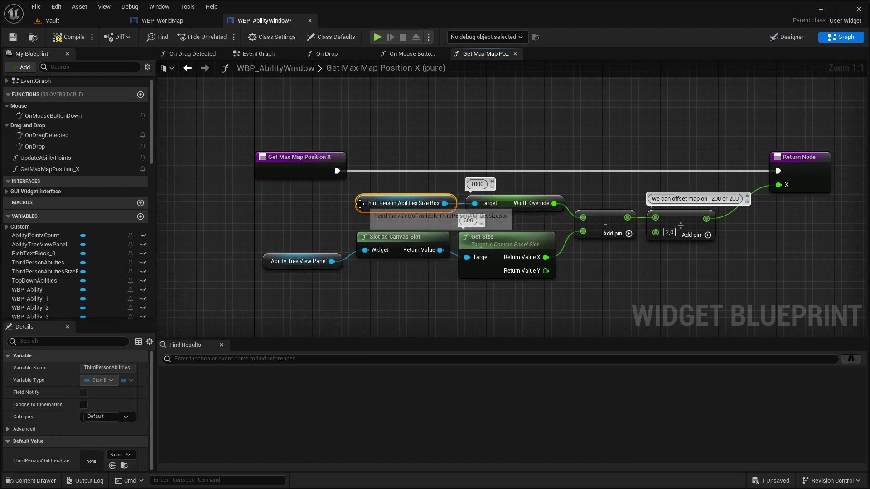
pyautogui.click(13, 37)
# - Copy GetMaxMapPosition_Y from WBP_WorldMap into WBP_AbilityWindow
pyautogui.click(161, 21)
pyautogui.click(80, 176)
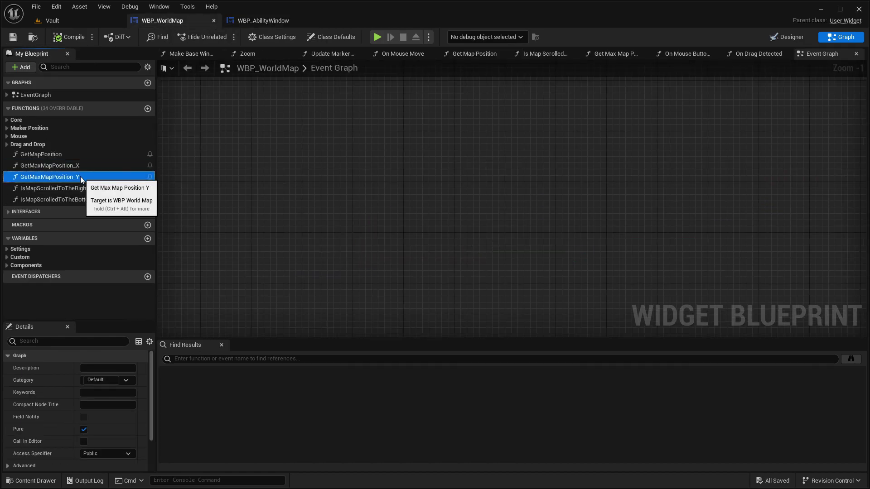
pyautogui.click(289, 22)
pyautogui.hotkey('ctrl', 'v')
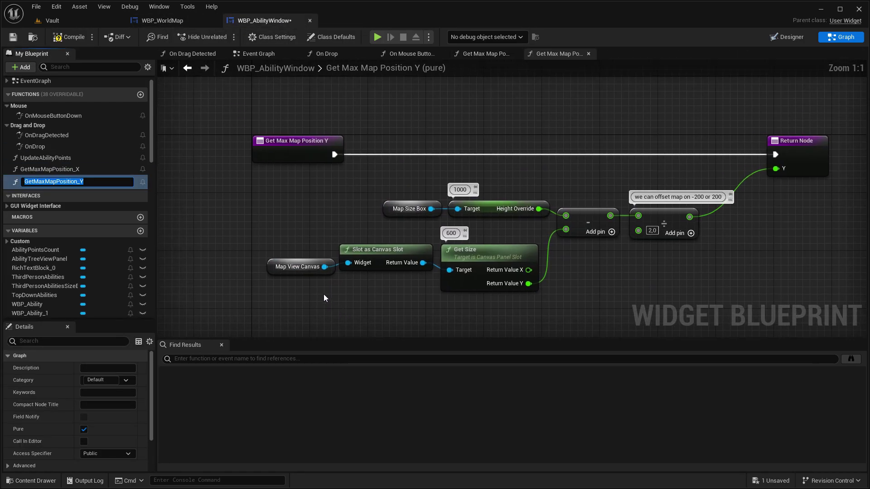
# - Replace Map View Canvas and Map Size Box with AbilityTreeViewPanel and ThirdPersonAbilitiesSizeBox, then compile and save
pyautogui.moveTo(51, 255); pyautogui.dragTo(276, 268)
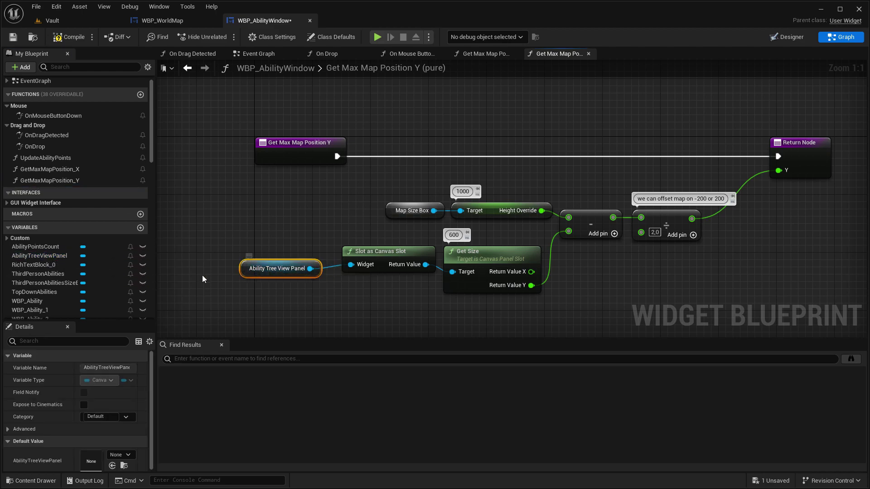
pyautogui.moveTo(45, 283); pyautogui.dragTo(391, 212)
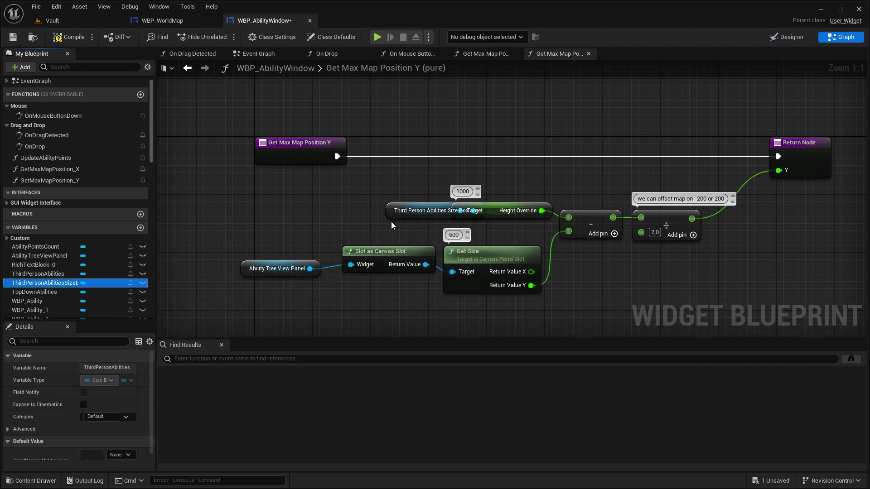
pyautogui.click(295, 213)
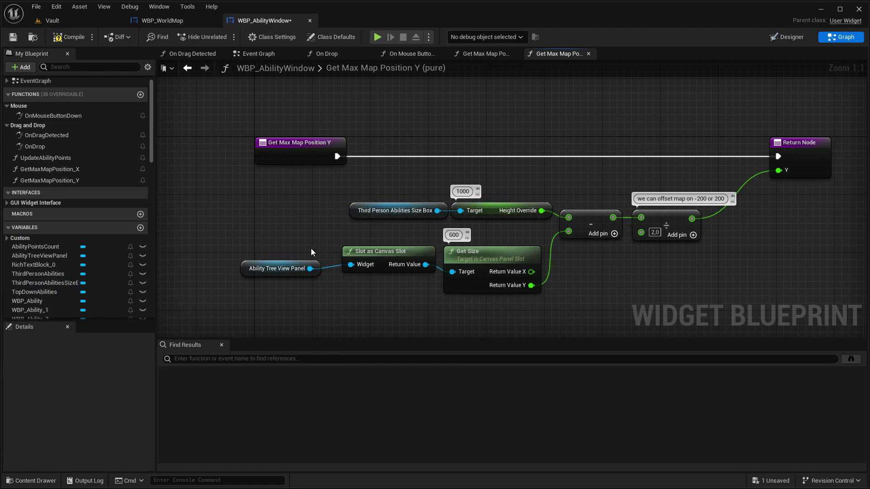
pyautogui.click(68, 37)
pyautogui.click(13, 36)
pyautogui.scroll(1, 92, 153)
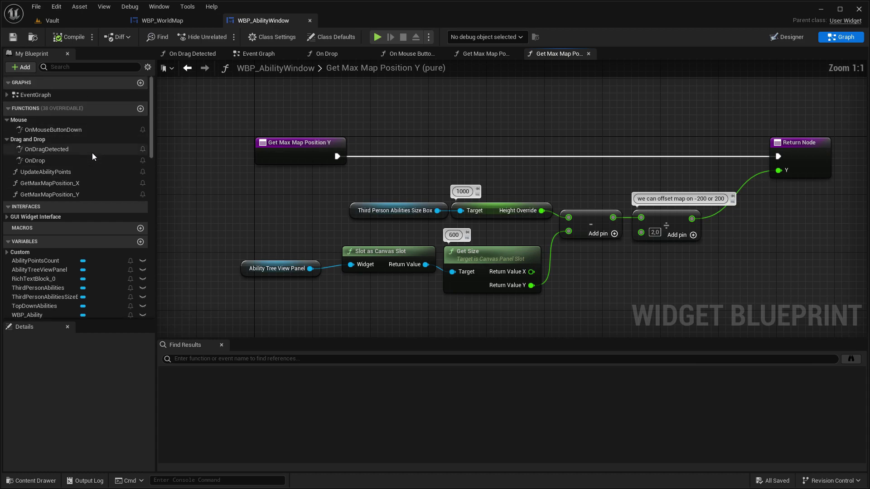
# - Add an On Mouse Move override to WBP_AbilityWindow, moving its return node right
pyautogui.click(116, 108)
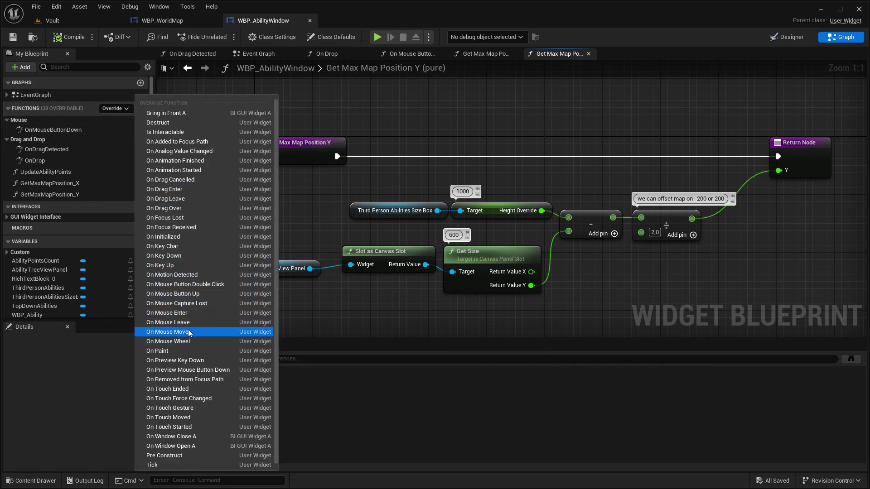
pyautogui.press('Escape')
pyautogui.moveTo(327, 150); pyautogui.dragTo(501, 155)
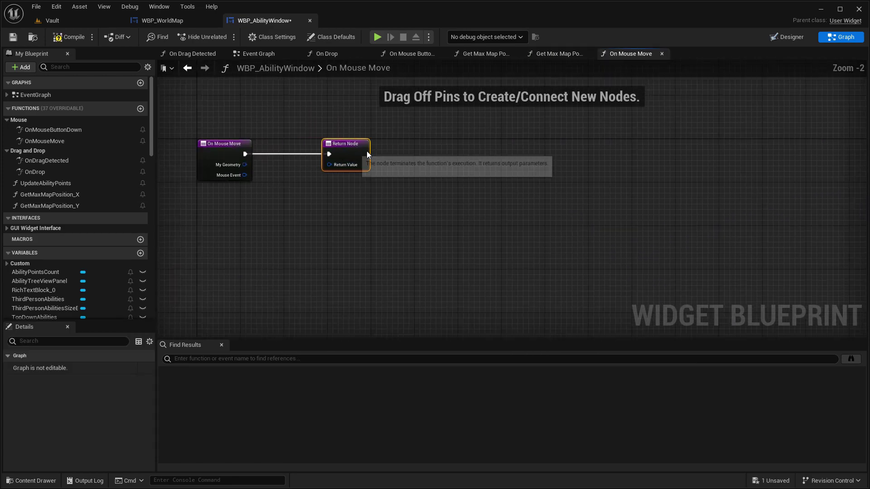
# - Select and copy WBP_WorldMap's entire OnMouseMove node network
pyautogui.click(168, 21)
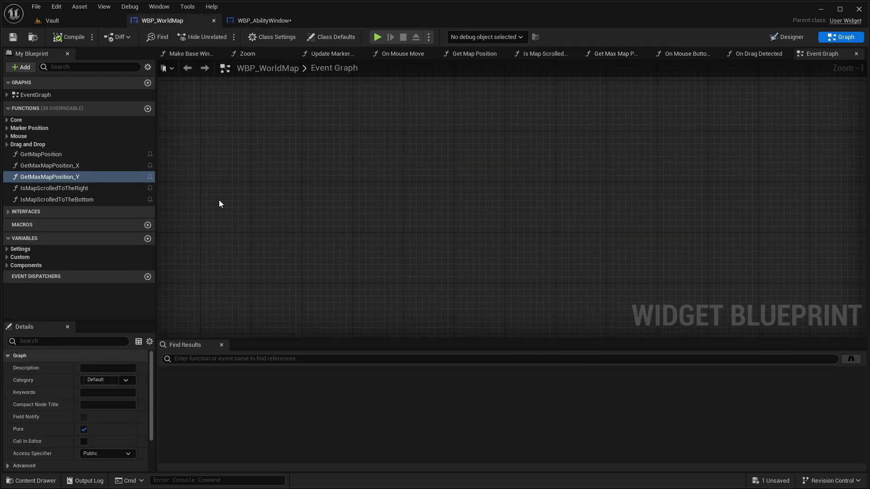
pyautogui.click(8, 137)
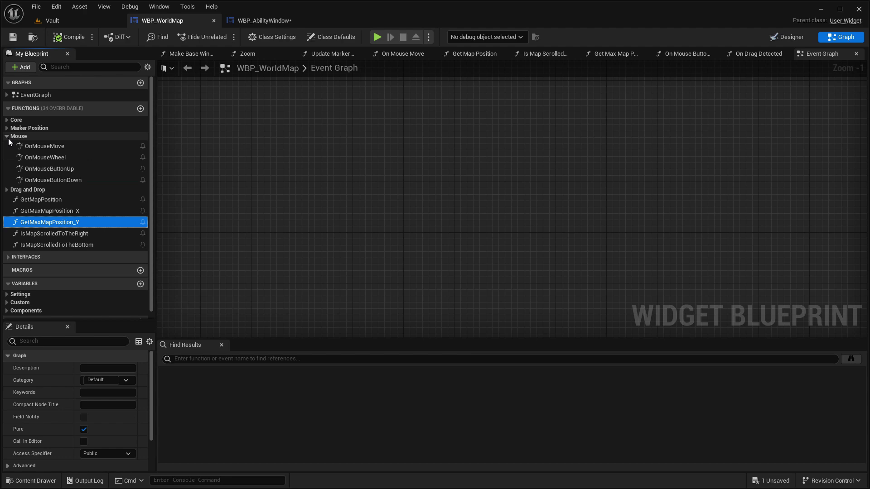
pyautogui.doubleClick(63, 148)
pyautogui.scroll(-3, 427, 220)
pyautogui.scroll(-2, 705, 279)
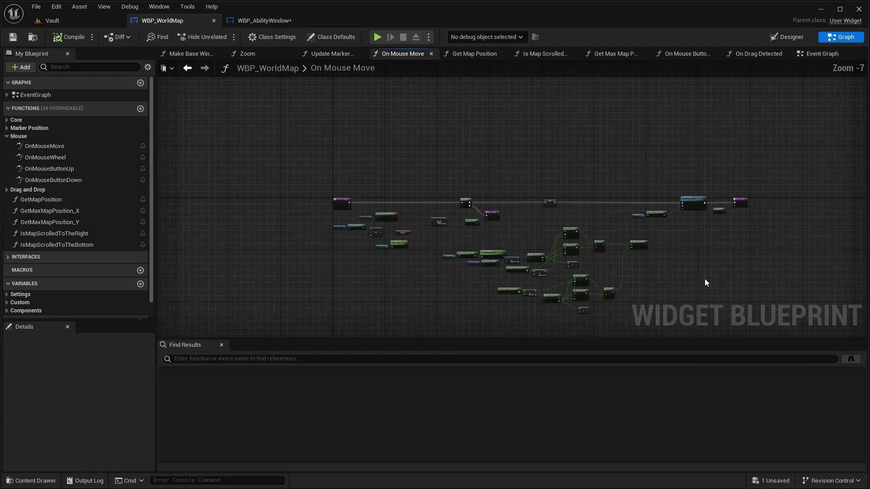
pyautogui.scroll(-1, 722, 287)
pyautogui.moveTo(724, 293); pyautogui.dragTo(227, 109)
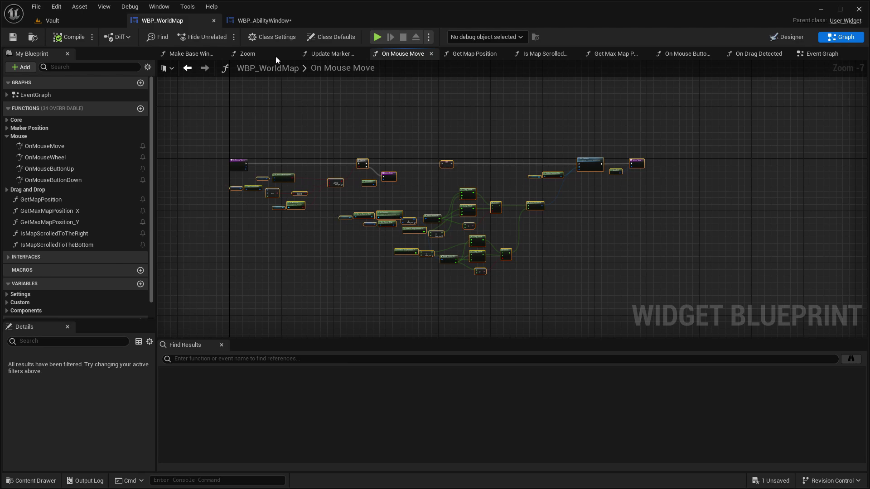
pyautogui.click(265, 20)
pyautogui.scroll(-4, 394, 192)
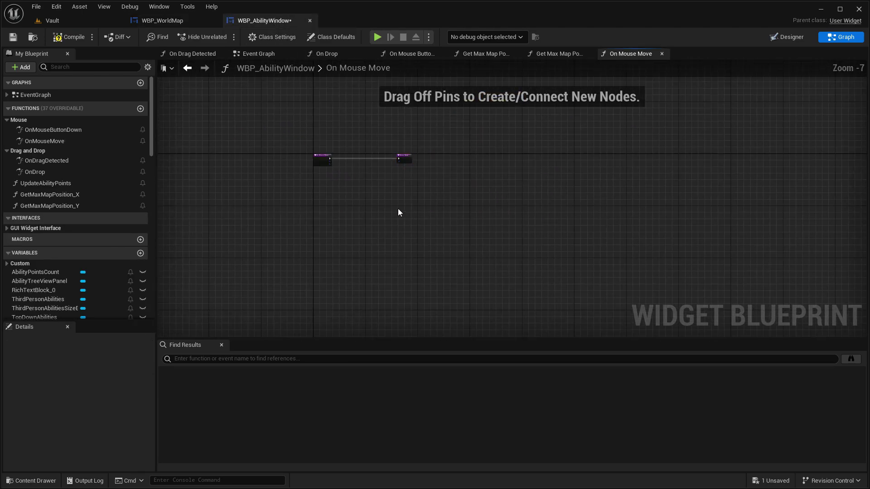
# - Paste the drag network into OnMouseMove, wire the event into its Branch, and delete the extra return node
pyautogui.hotkey('ctrl', 'v')
pyautogui.scroll(2, 338, 160)
pyautogui.scroll(2, 592, 153)
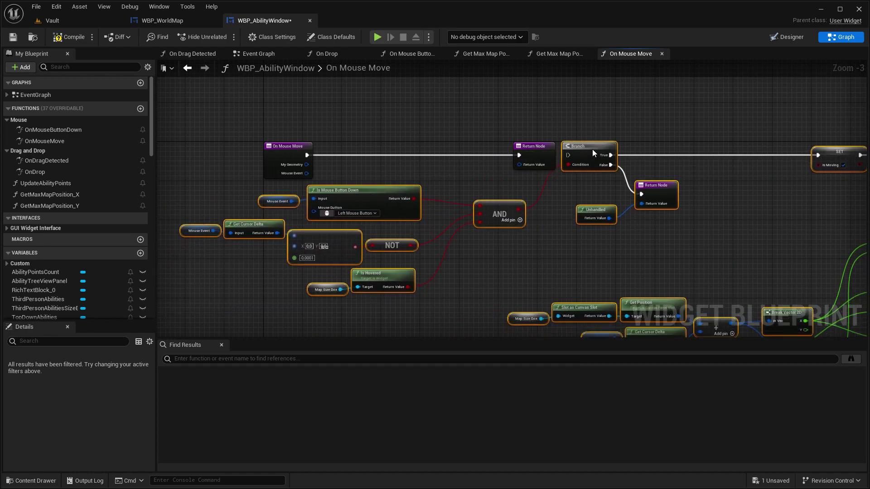
pyautogui.moveTo(593, 152); pyautogui.dragTo(603, 153)
pyautogui.moveTo(307, 155); pyautogui.dragTo(572, 152)
pyautogui.press('Delete')
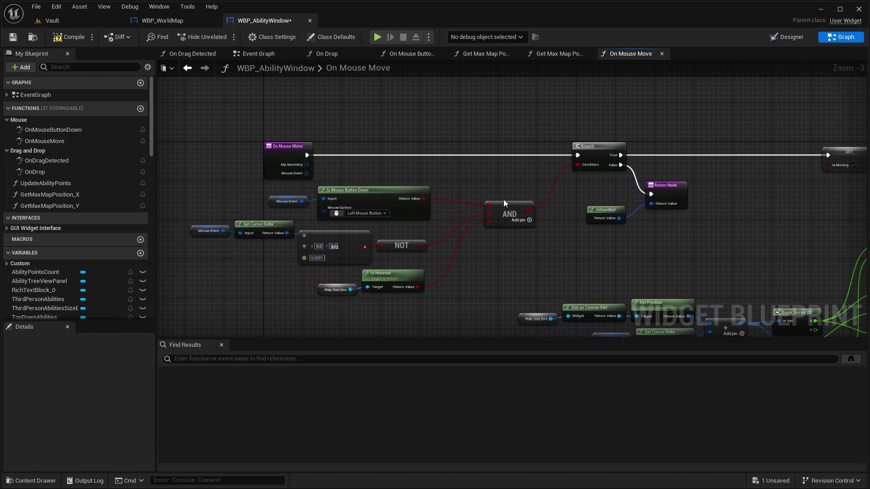
# - Point the Is Hovered check and position calculation at ThirdPersonAbilitiesSizeBox instead of Map Size Box
pyautogui.scroll(2, 464, 261)
pyautogui.scroll(1, 404, 247)
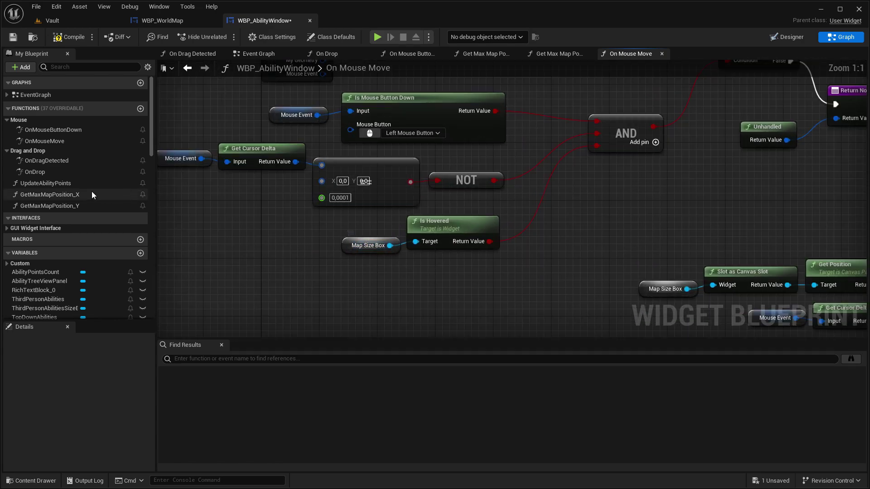
pyautogui.scroll(-1, 44, 238)
pyautogui.scroll(-1, 44, 238)
pyautogui.moveTo(50, 278); pyautogui.dragTo(344, 244)
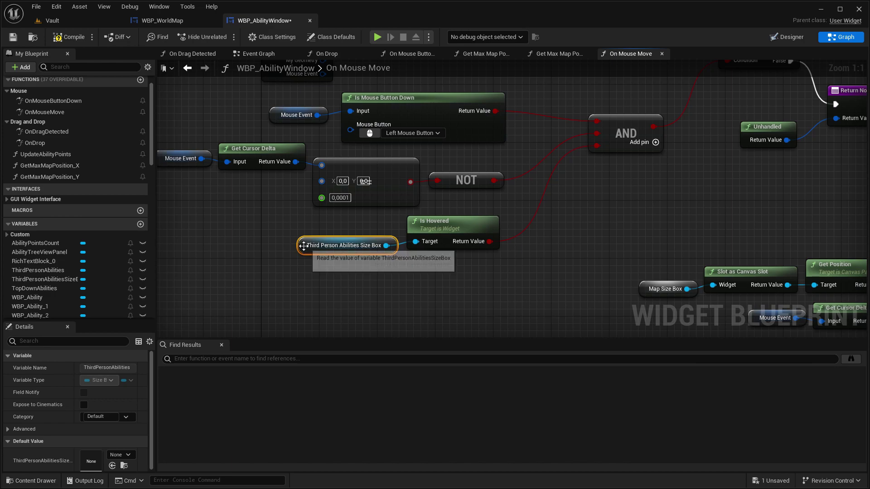
pyautogui.moveTo(482, 261); pyautogui.dragTo(287, 255, button='right')
pyautogui.scroll(-2, 286, 256)
pyautogui.moveTo(373, 227); pyautogui.dragTo(328, 192, button='right')
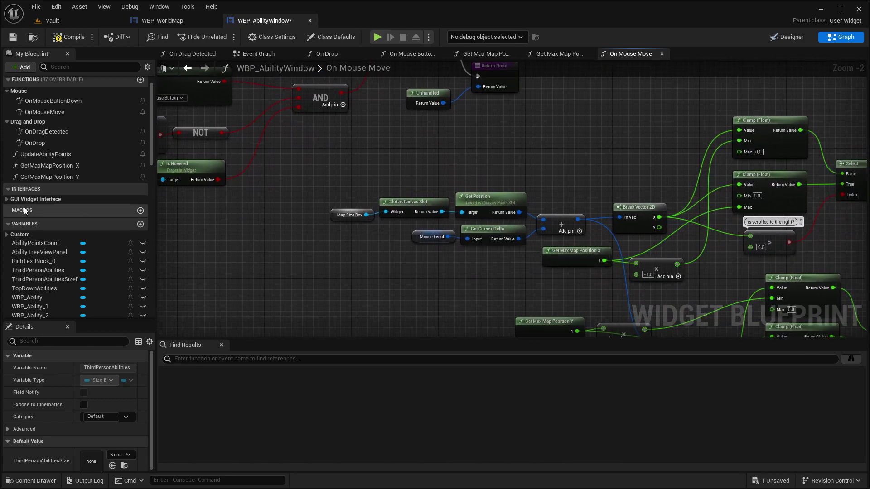
pyautogui.moveTo(72, 279); pyautogui.dragTo(333, 216)
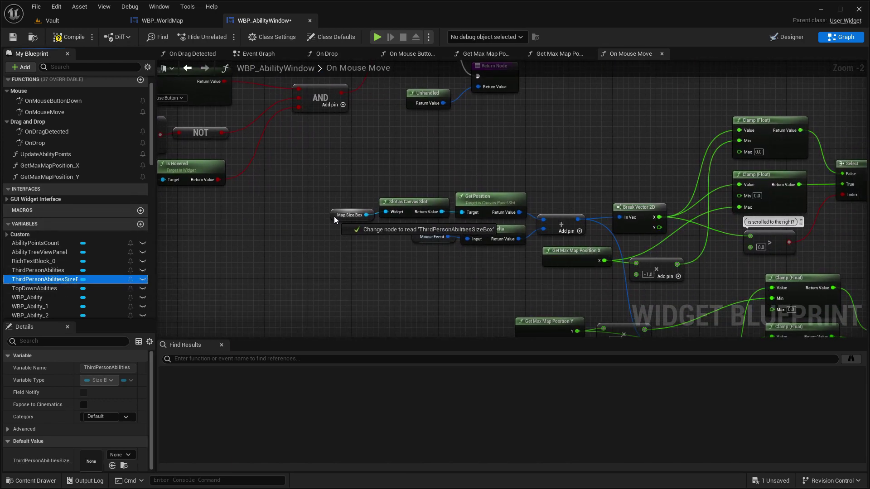
pyautogui.moveTo(333, 219); pyautogui.dragTo(299, 295, button='right')
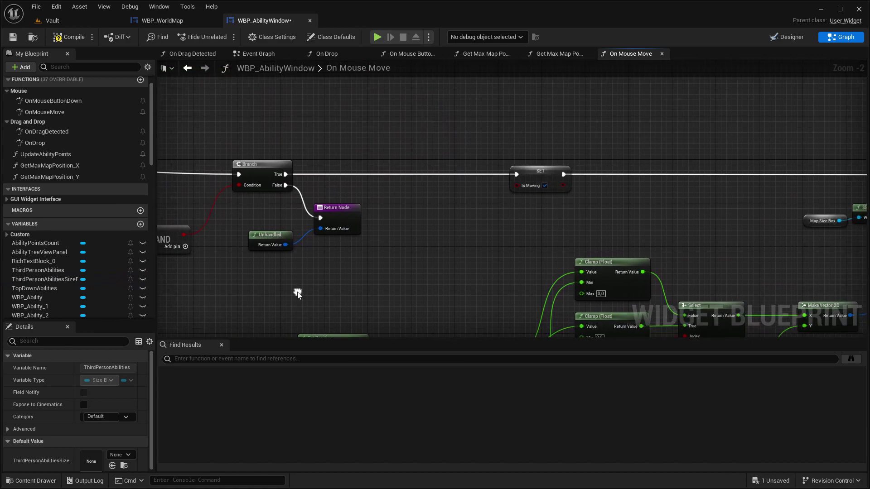
# - Create the IsMoving Boolean variable, replace the last Map Size Box reference, and compile
pyautogui.rightClick(532, 178)
pyautogui.click(567, 198)
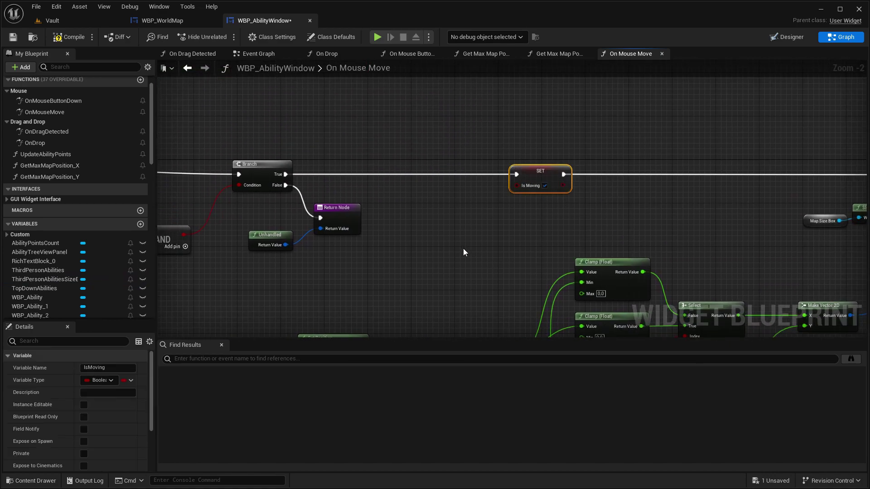
pyautogui.scroll(-3, 464, 252)
pyautogui.moveTo(346, 169); pyautogui.dragTo(371, 128, button='right')
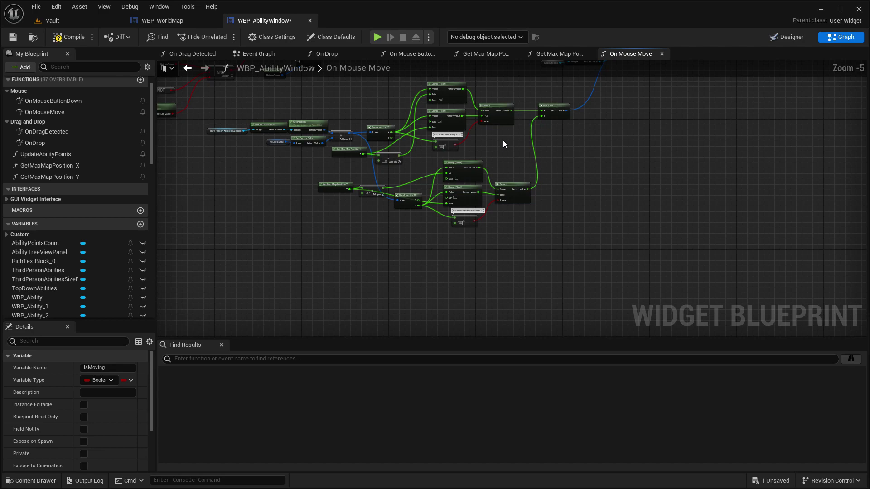
pyautogui.moveTo(503, 144); pyautogui.dragTo(436, 237, button='right')
pyautogui.scroll(4, 504, 147)
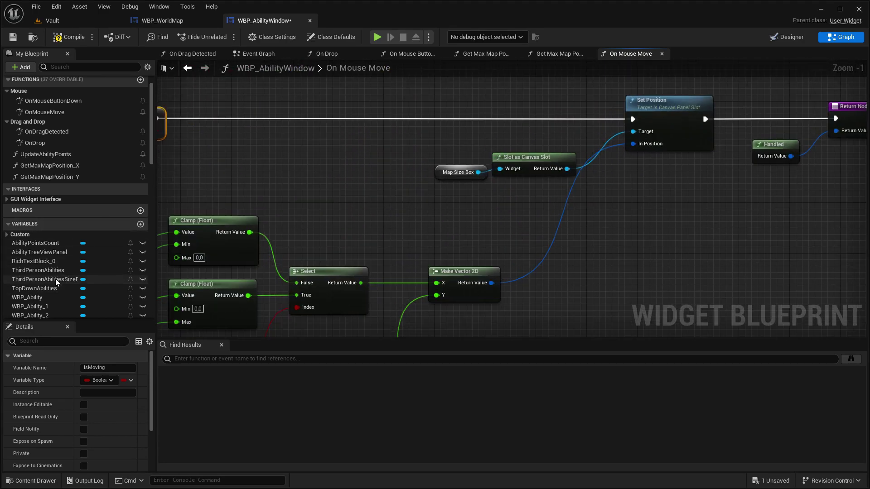
pyautogui.moveTo(56, 279); pyautogui.dragTo(438, 173)
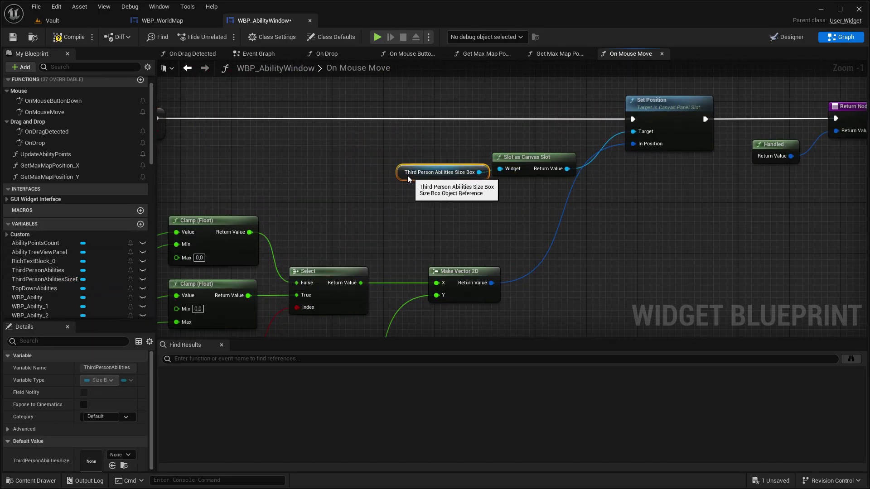
pyautogui.moveTo(392, 233); pyautogui.dragTo(426, 179, button='right')
pyautogui.scroll(-3, 426, 178)
pyautogui.scroll(-3, 355, 136)
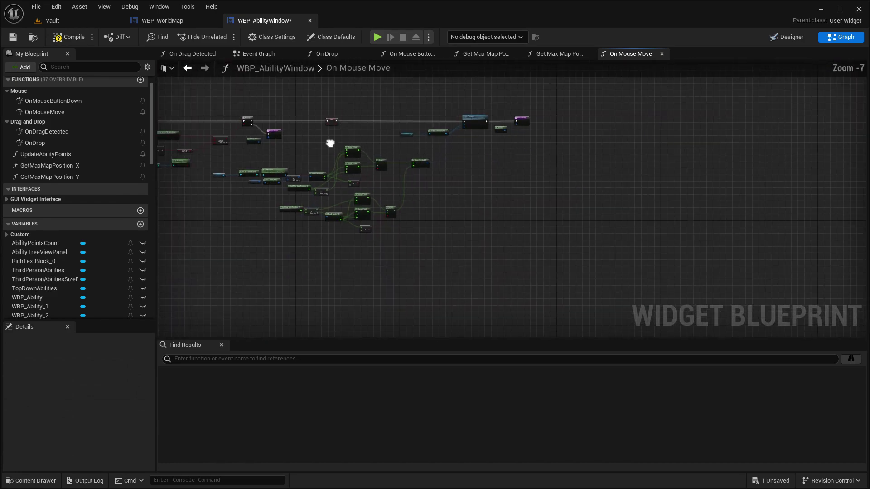
pyautogui.click(77, 40)
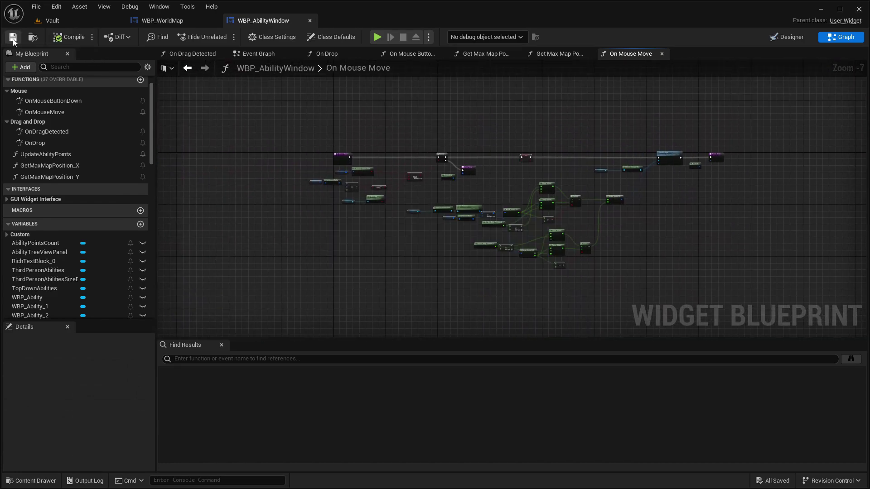
pyautogui.scroll(1, 77, 161)
# - Copy the Is Hovered check on ThirdPersonAbilitiesSizeBox from OnMouseMove into OnMouseButtonDown
pyautogui.doubleClick(69, 130)
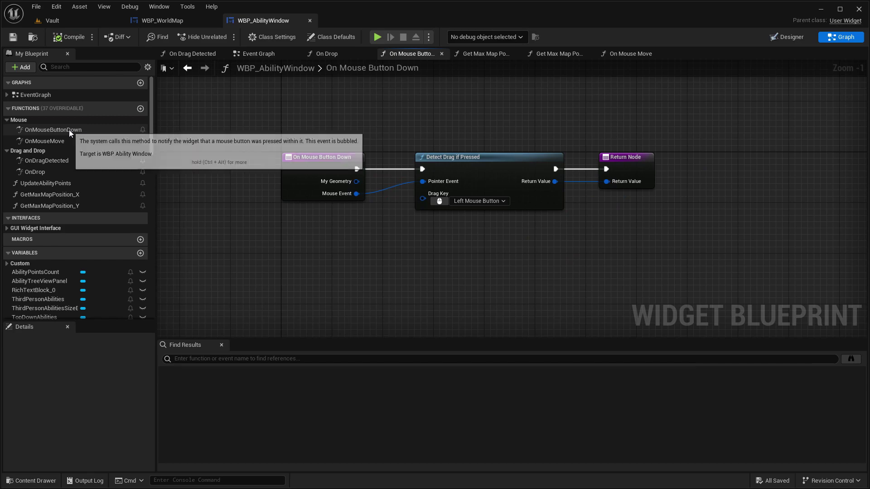
pyautogui.click(64, 140)
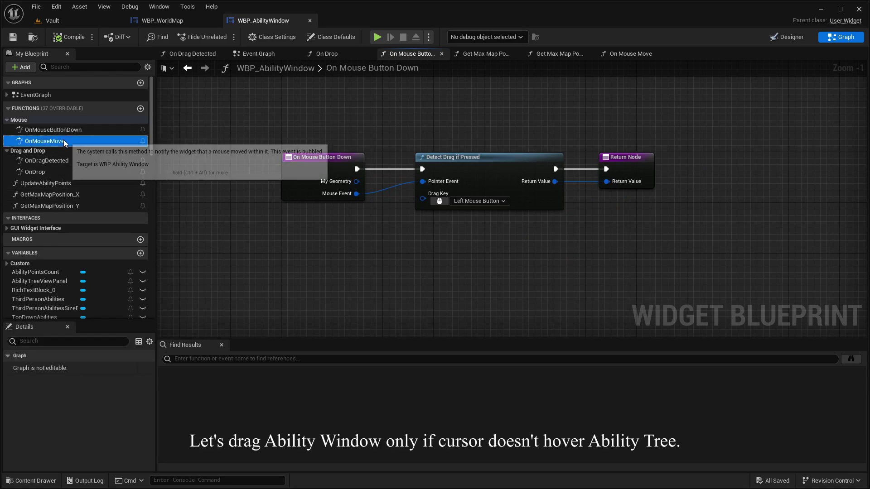
pyautogui.doubleClick(64, 141)
pyautogui.scroll(5, 357, 206)
pyautogui.moveTo(493, 263); pyautogui.dragTo(331, 194)
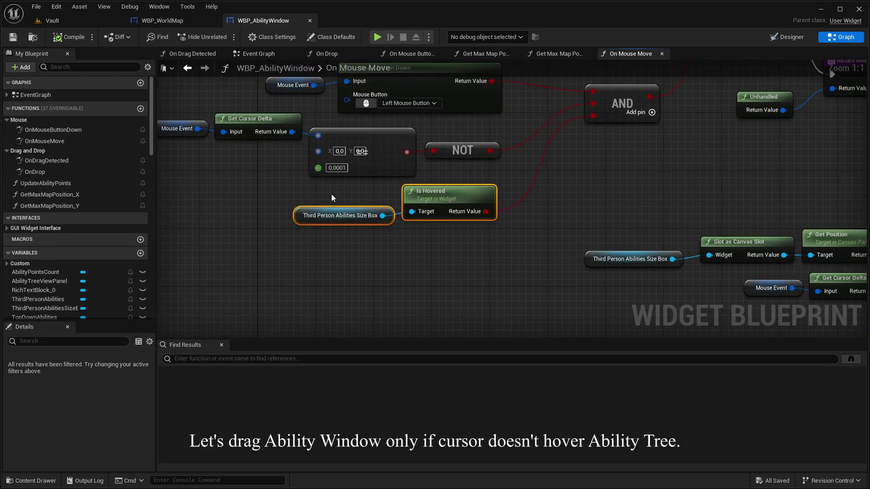
pyautogui.doubleClick(64, 129)
pyautogui.hotkey('ctrl', 'v')
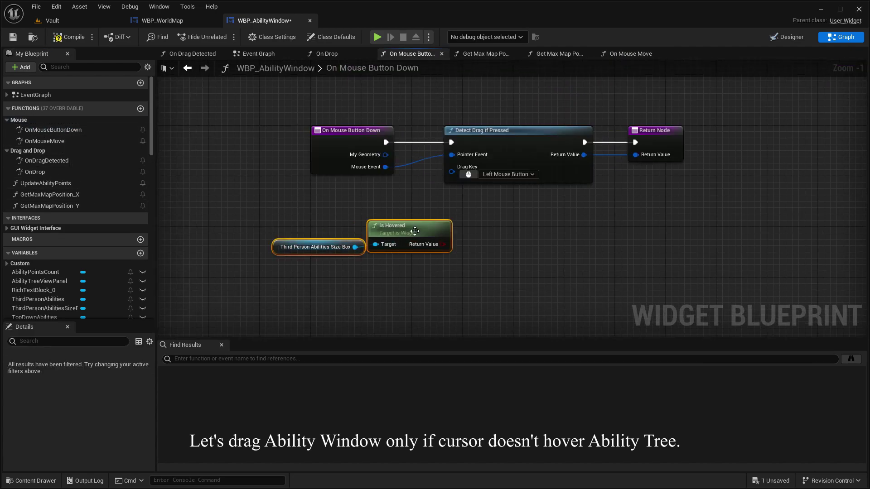
pyautogui.moveTo(395, 227); pyautogui.dragTo(362, 240)
# - Add a Branch on Is Hovered whose False output runs Detect Drag if Pressed, and tidy the nodes
pyautogui.moveTo(525, 139); pyautogui.dragTo(683, 151)
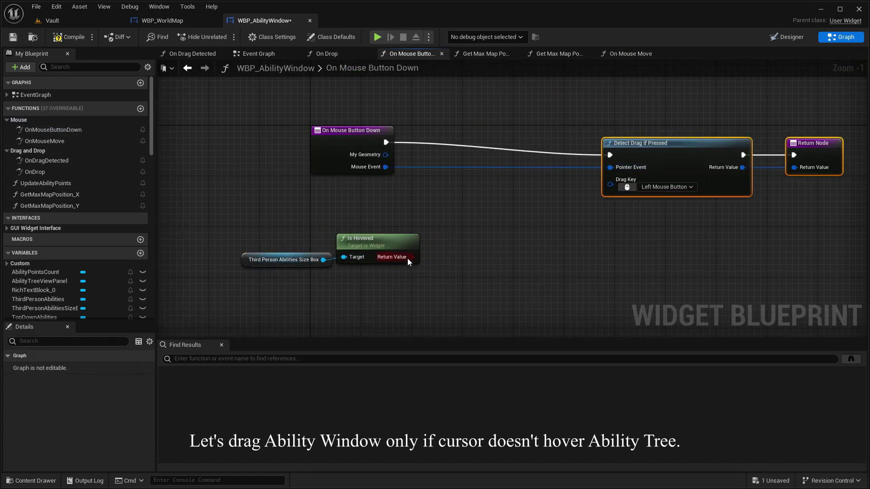
pyautogui.moveTo(411, 257)
pyautogui.mouseDown()
pyautogui.moveTo(447, 233)
pyautogui.moveTo(504, 133)
pyautogui.mouseUp()
pyautogui.write('br')
pyautogui.press('Return')
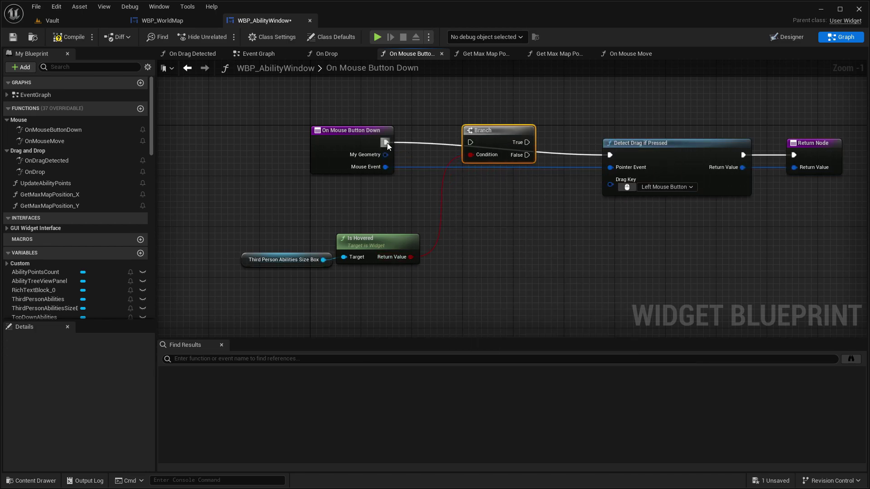
pyautogui.moveTo(566, 122); pyautogui.dragTo(357, 135, button='right')
pyautogui.moveTo(303, 172); pyautogui.dragTo(402, 169)
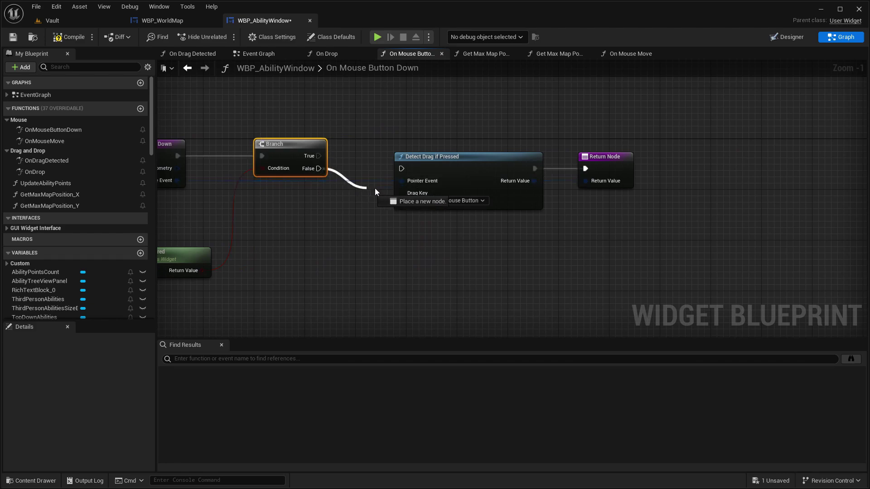
pyautogui.moveTo(648, 238); pyautogui.dragTo(456, 155)
pyautogui.moveTo(460, 224); pyautogui.dragTo(472, 224)
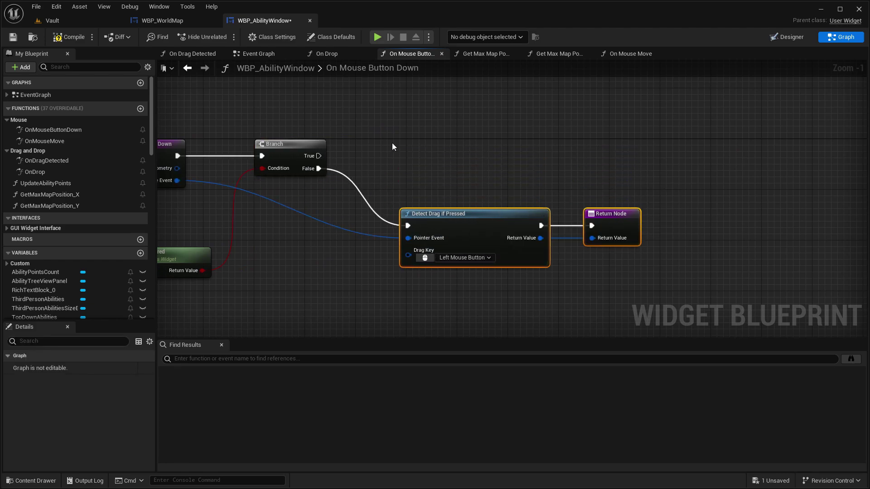
# - Duplicate the Return Node, feed it a Handled node, and connect the Branch True output to it
pyautogui.click(614, 217)
pyautogui.moveTo(452, 96); pyautogui.dragTo(440, 162, button='right')
pyautogui.hotkey('ctrl', 'v')
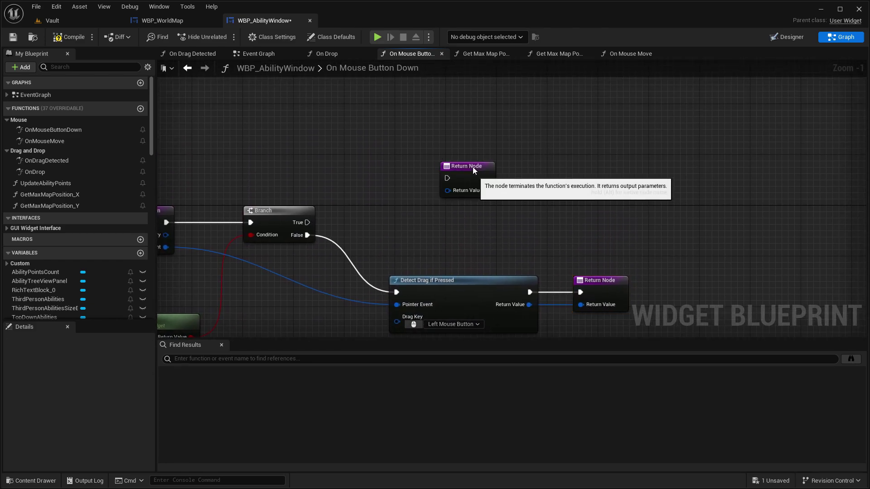
pyautogui.rightClick(386, 198)
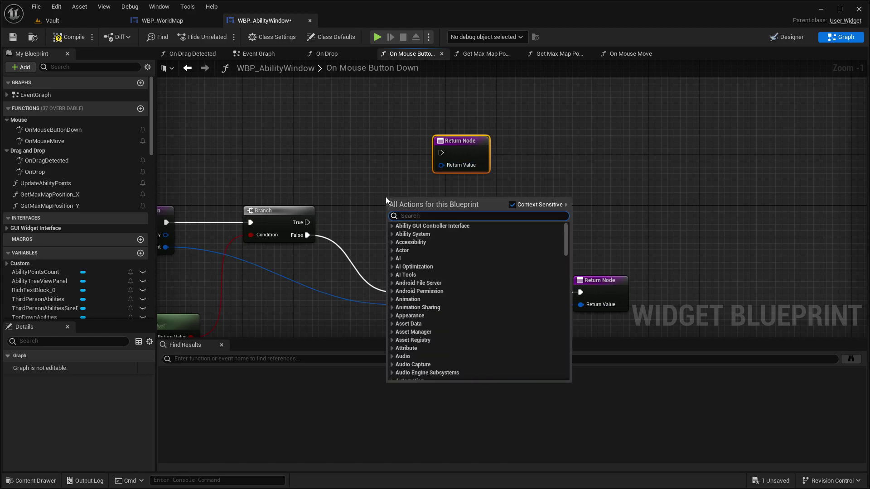
pyautogui.write('handle')
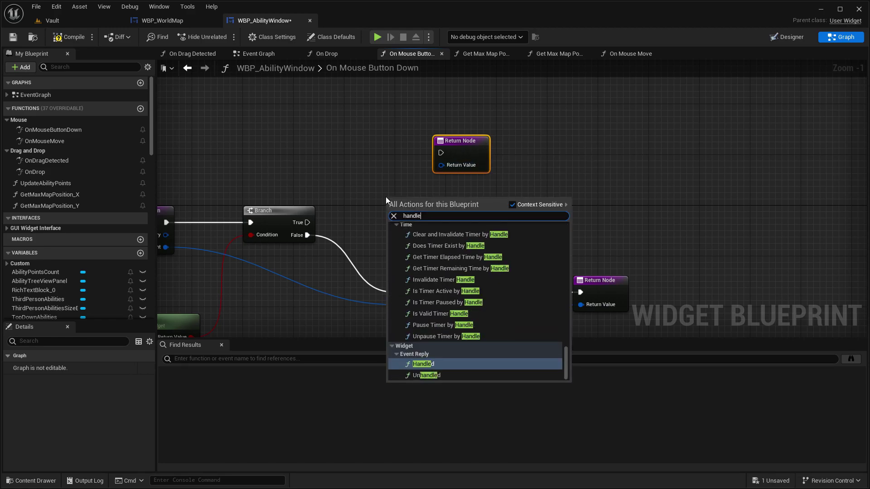
pyautogui.click(430, 362)
pyautogui.moveTo(422, 209); pyautogui.dragTo(448, 170)
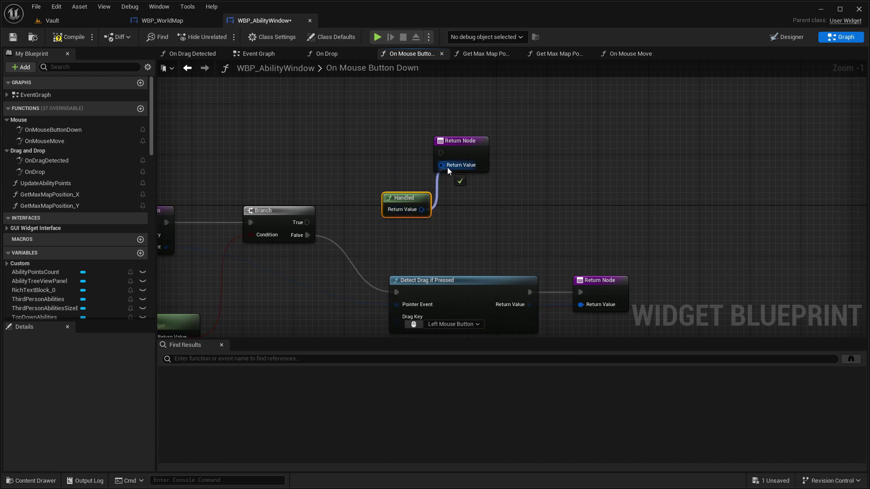
pyautogui.moveTo(308, 222); pyautogui.dragTo(442, 153)
# - Fit the function graph in view, then compile and save WBP_AbilityWindow
pyautogui.moveTo(457, 209); pyautogui.dragTo(603, 144, button='right')
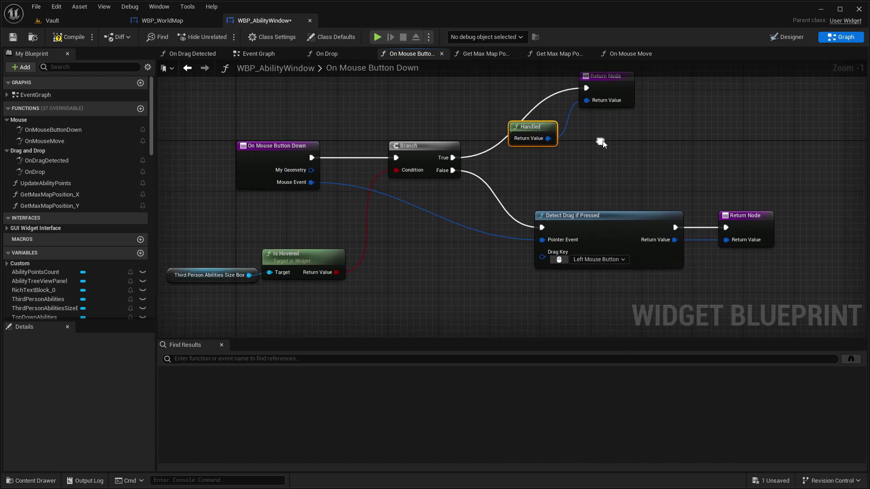
pyautogui.scroll(-3, 603, 144)
pyautogui.moveTo(534, 203); pyautogui.dragTo(468, 227, button='right')
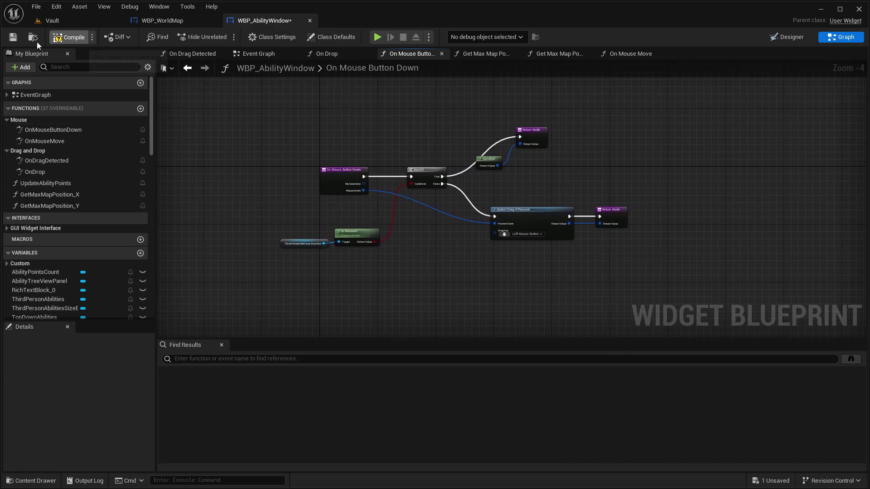
pyautogui.click(13, 37)
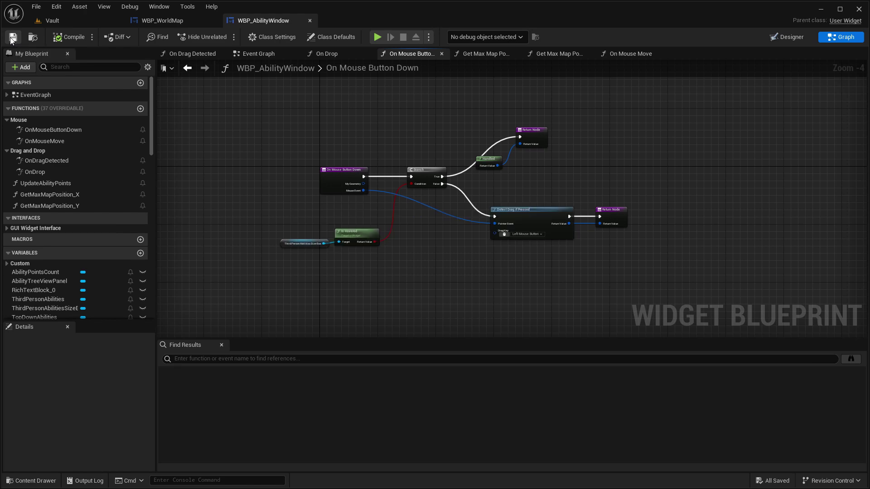
# - Switch to the Vault level and play it in the editor at full screen
pyautogui.click(92, 21)
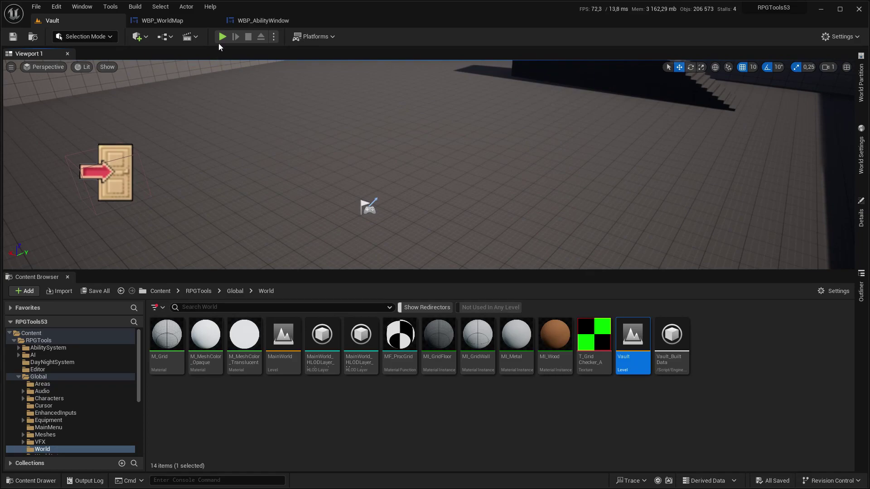
pyautogui.click(222, 37)
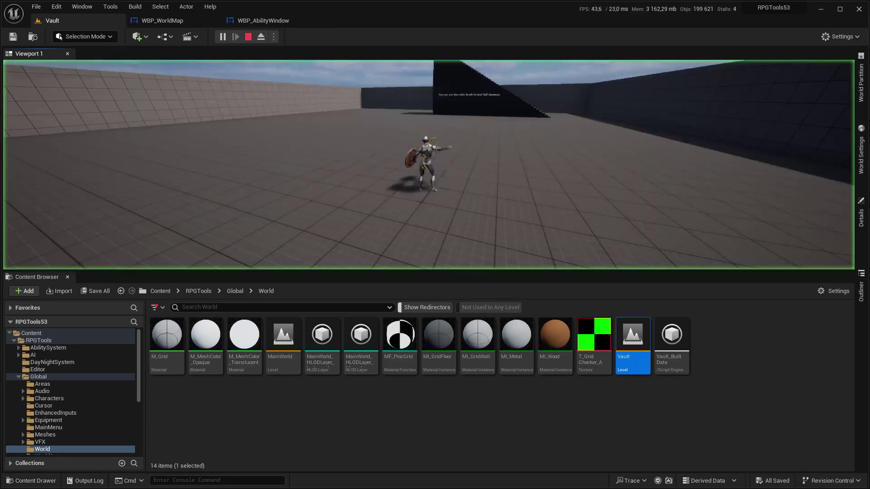
pyautogui.press('F11')
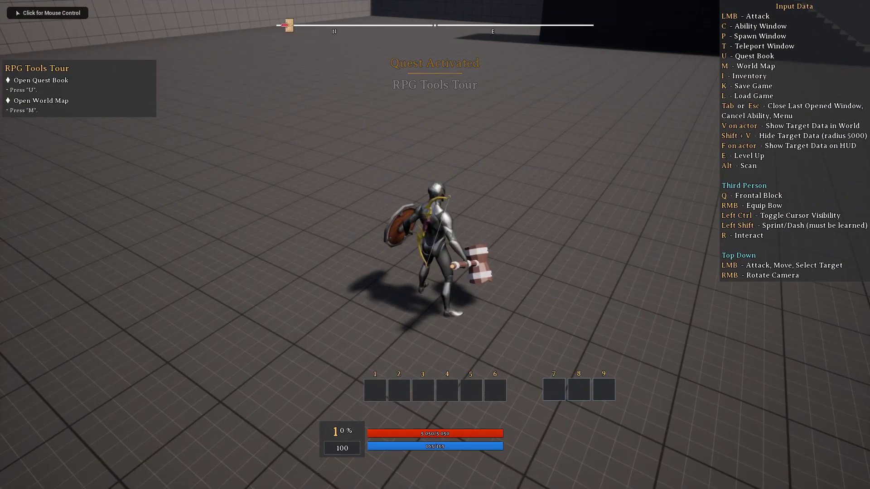
# - Toggle the ability window with C, briefly toggle the I window, and reopen the ability window
pyautogui.press('c')
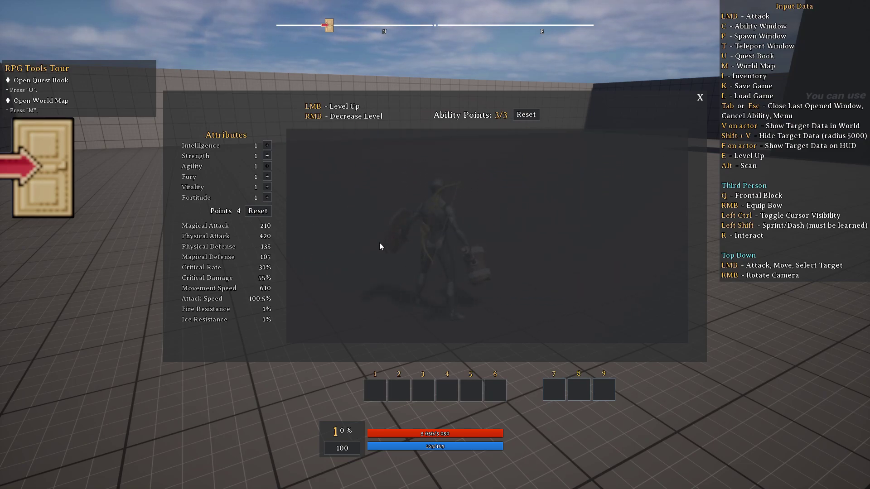
pyautogui.press('c')
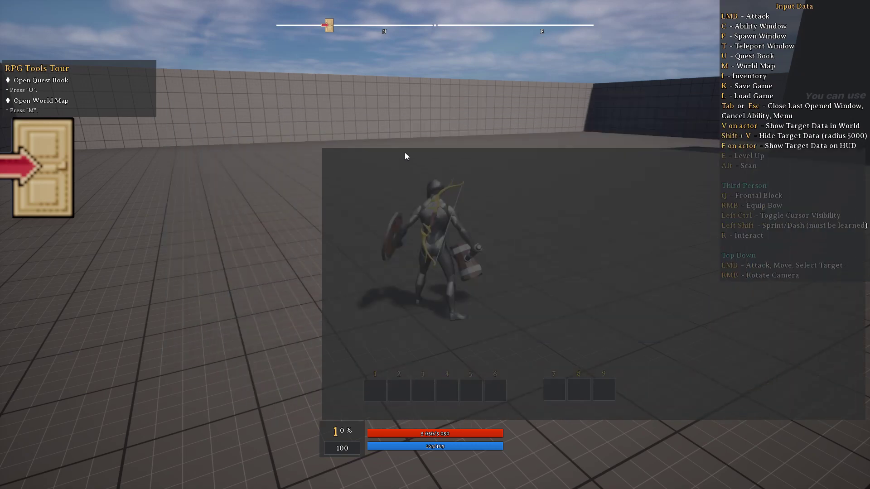
pyautogui.press('i')
pyautogui.press('i')
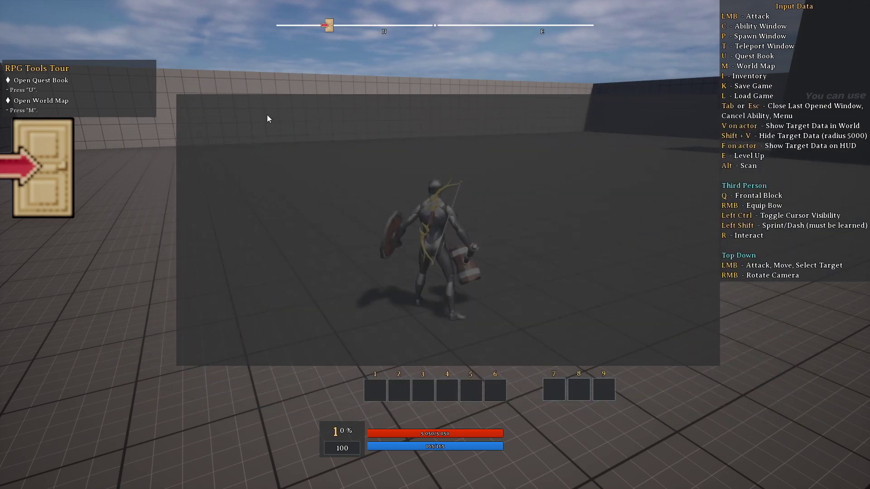
pyautogui.press('c')
pyautogui.press('c')
pyautogui.press('c')
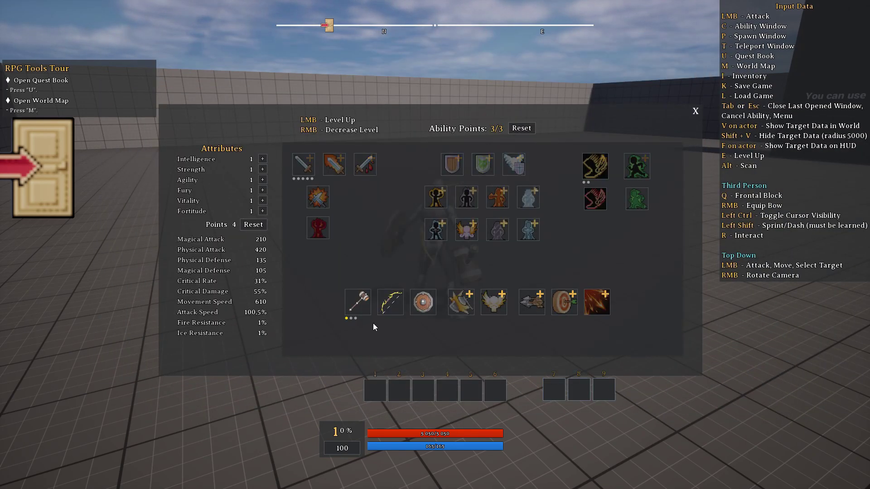
# - Learn the Jump To ability and the winged ability in the in-game ability tree
pyautogui.scroll(-5, 411, 277)
pyautogui.scroll(3, 385, 197)
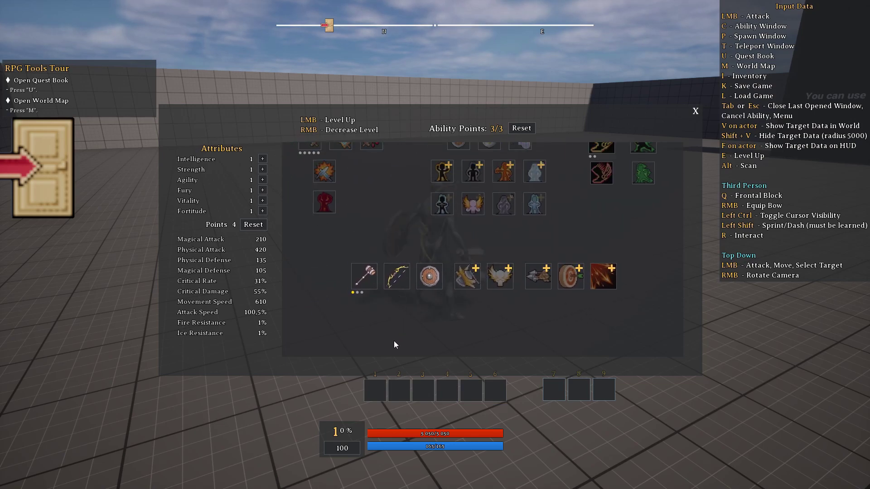
pyautogui.scroll(2, 408, 312)
pyautogui.click(476, 292)
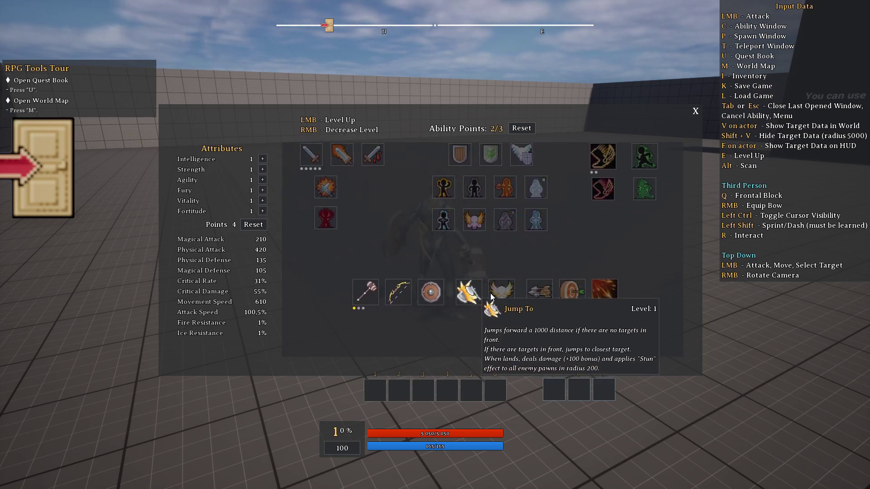
pyautogui.click(499, 294)
# - Place Jump To in hotbar slot 1 and the winged ability in slot 3
pyautogui.moveTo(468, 293); pyautogui.dragTo(375, 389)
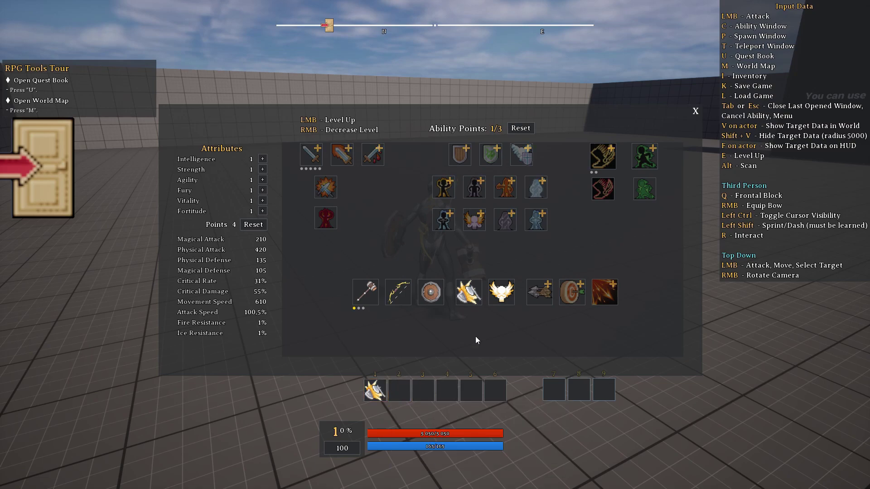
pyautogui.moveTo(502, 292); pyautogui.dragTo(423, 390)
pyautogui.press('c')
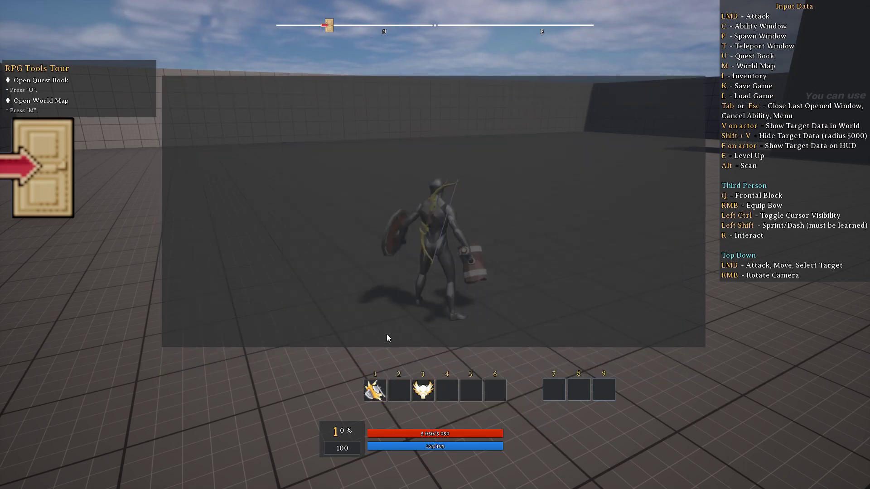
pyautogui.press('c')
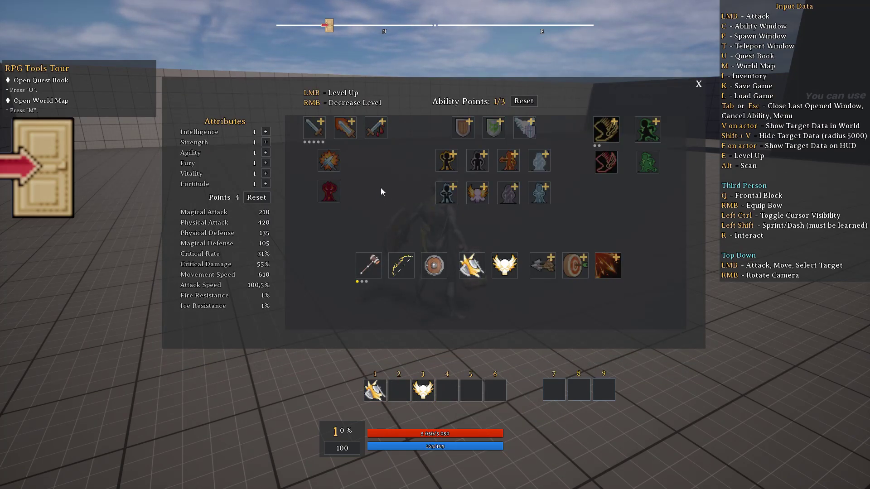
# - Level the first sword ability to 1, spending the last ability point
pyautogui.click(315, 129)
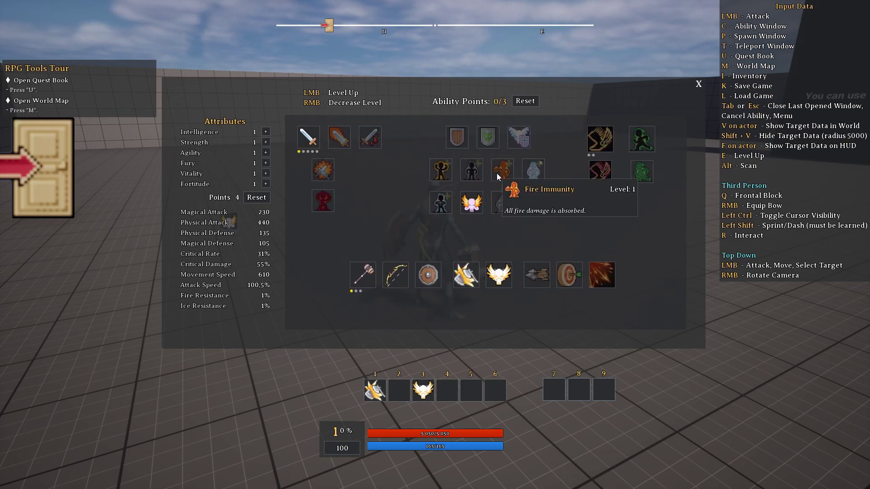
pyautogui.scroll(-2, 498, 203)
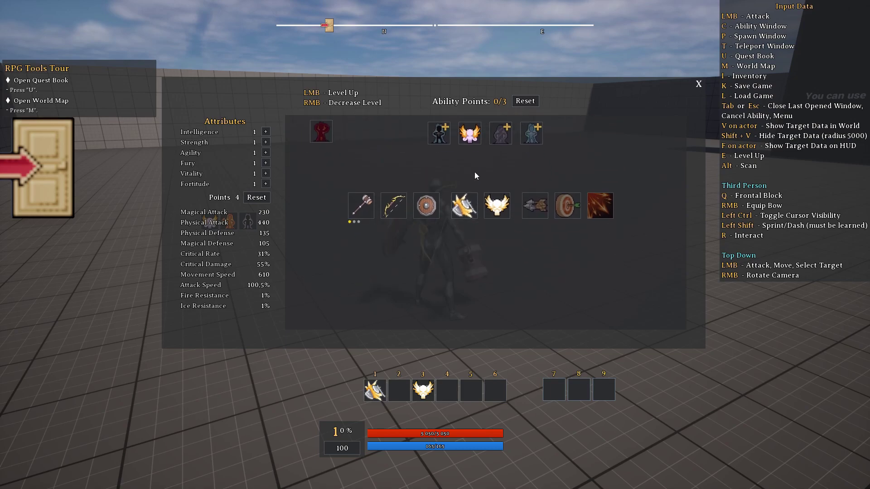
pyautogui.scroll(2, 481, 204)
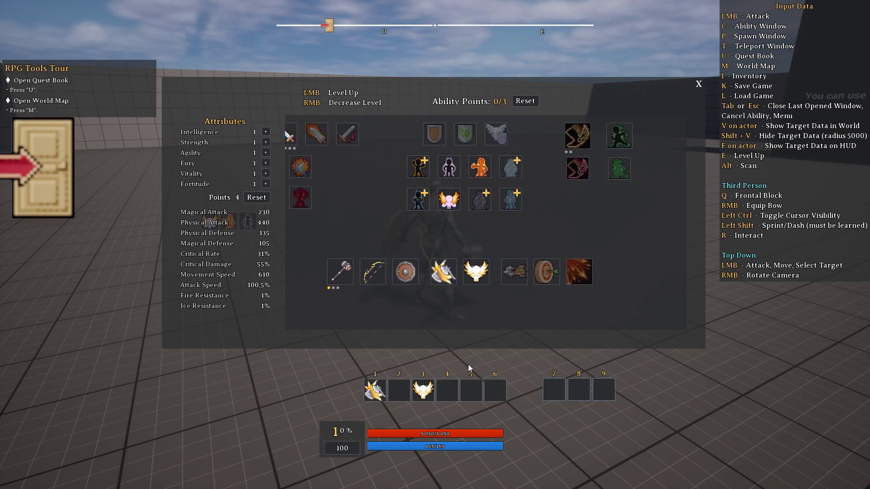